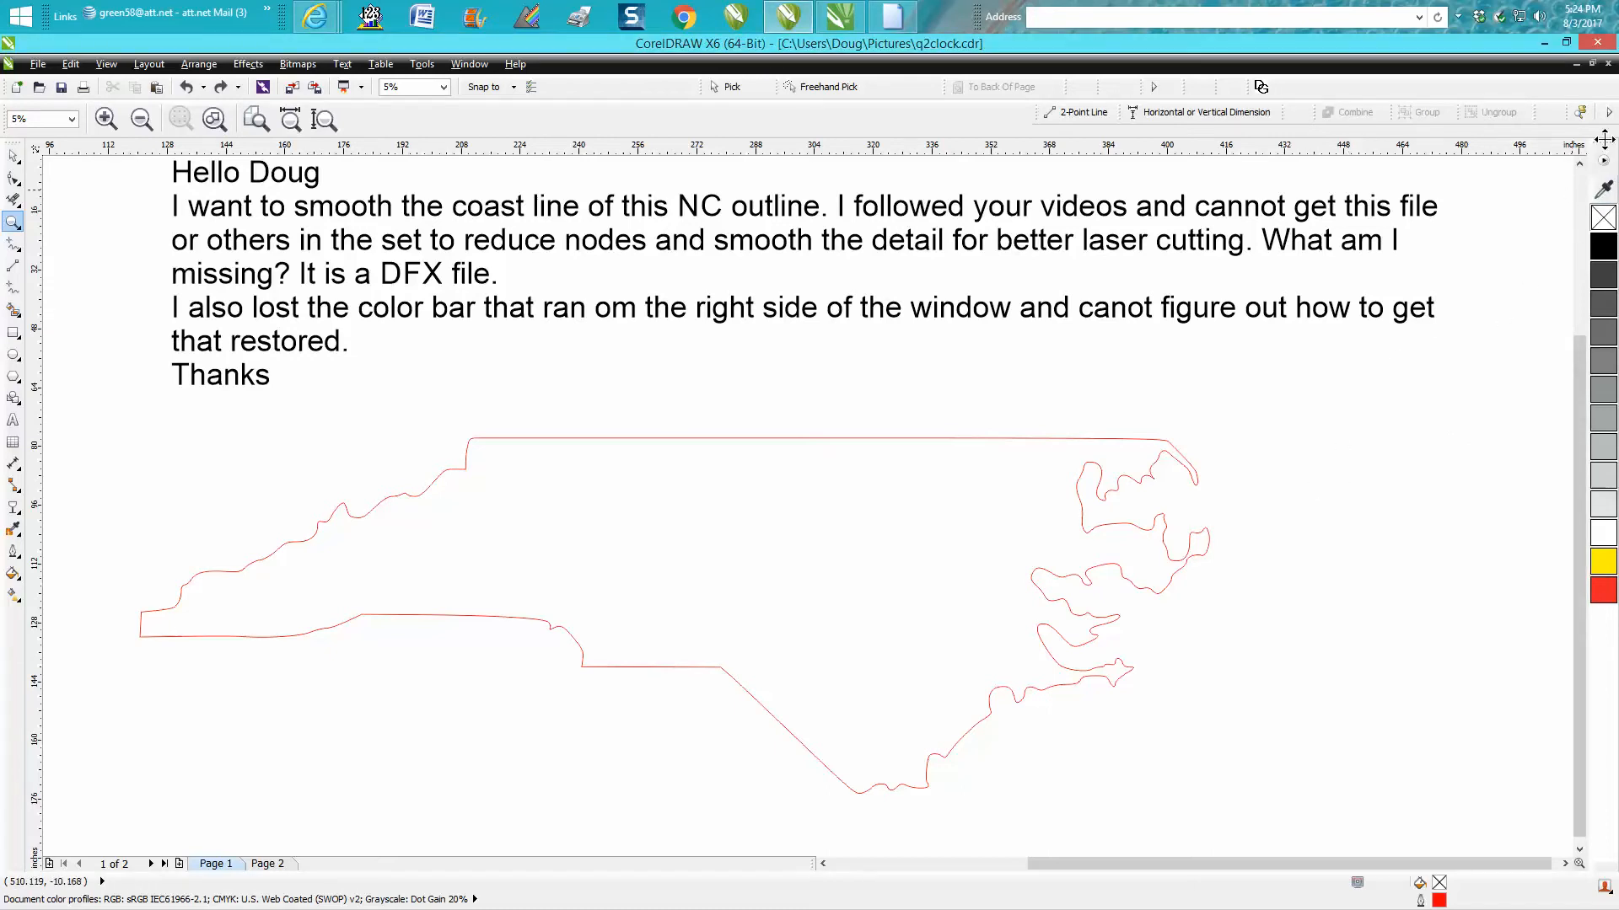
- Undock the color palette into a floating palette over the drawing and close it
left_click_drag(1605, 141, 1536, 277)
left_click(1607, 279)
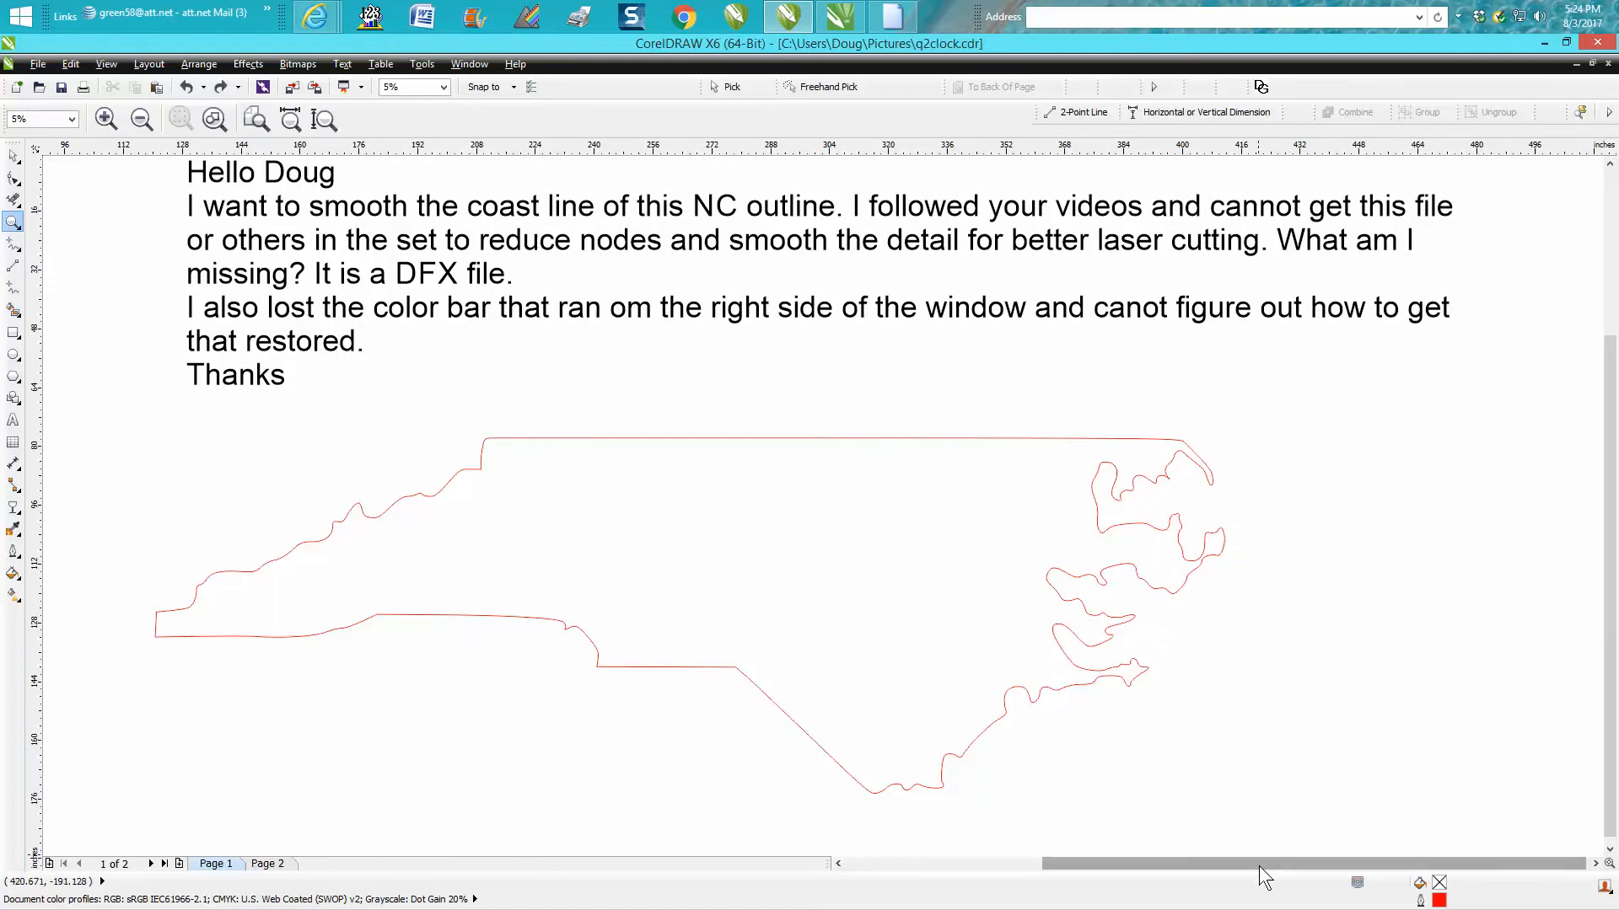
left_click_drag(1261, 863, 1264, 864)
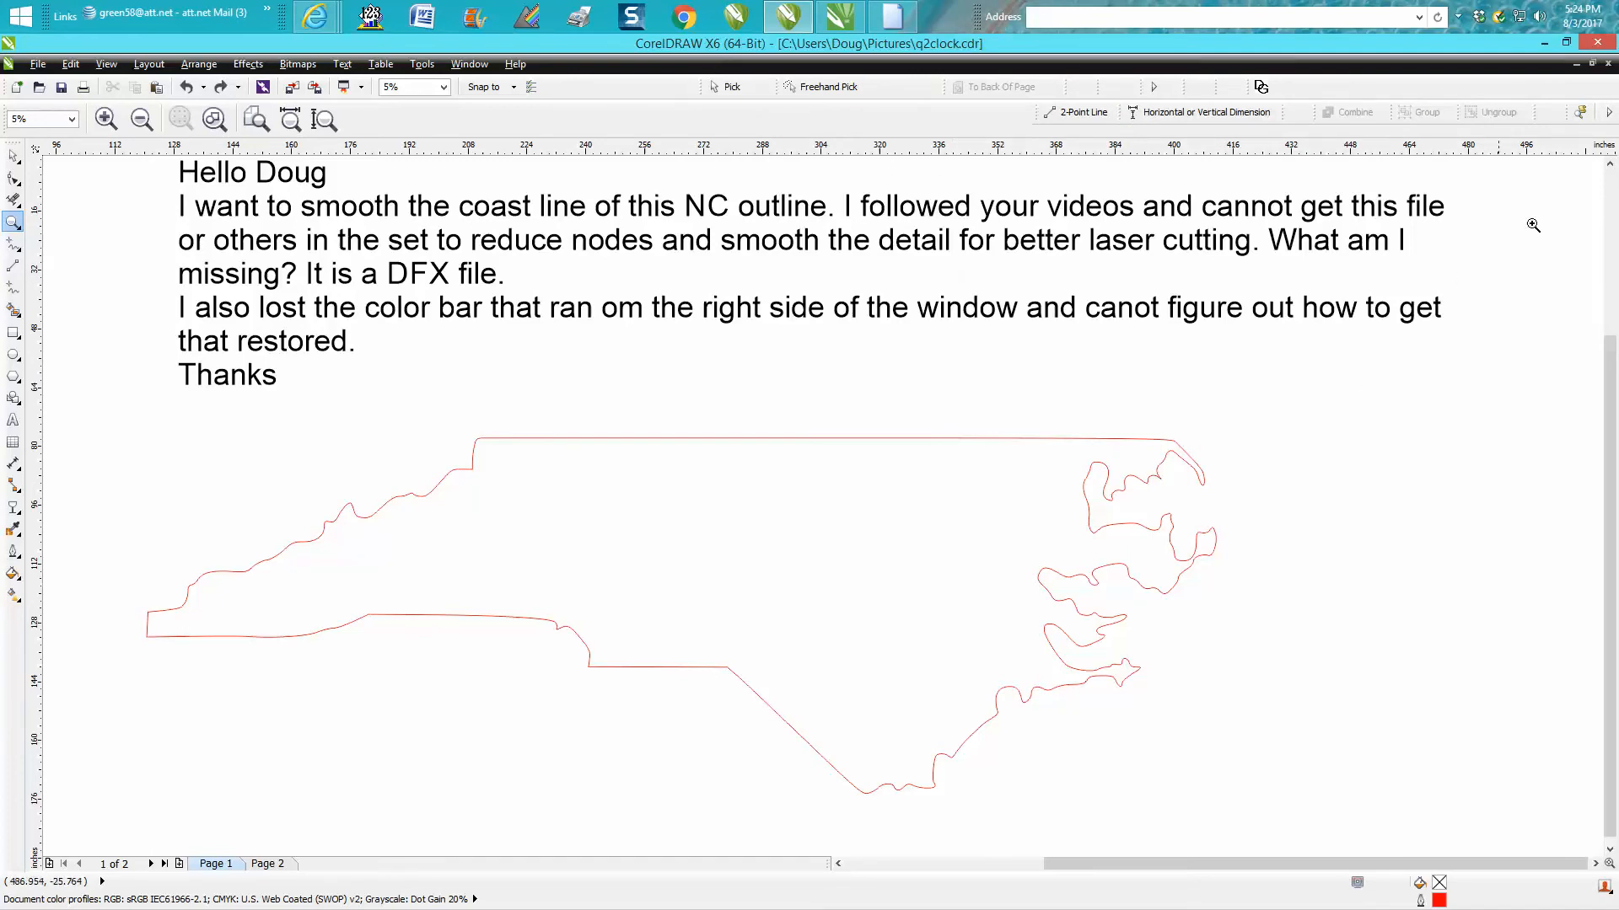
- Restore the laser2.xml color palette and dock it along the right edge of the drawing area
left_click(470, 64)
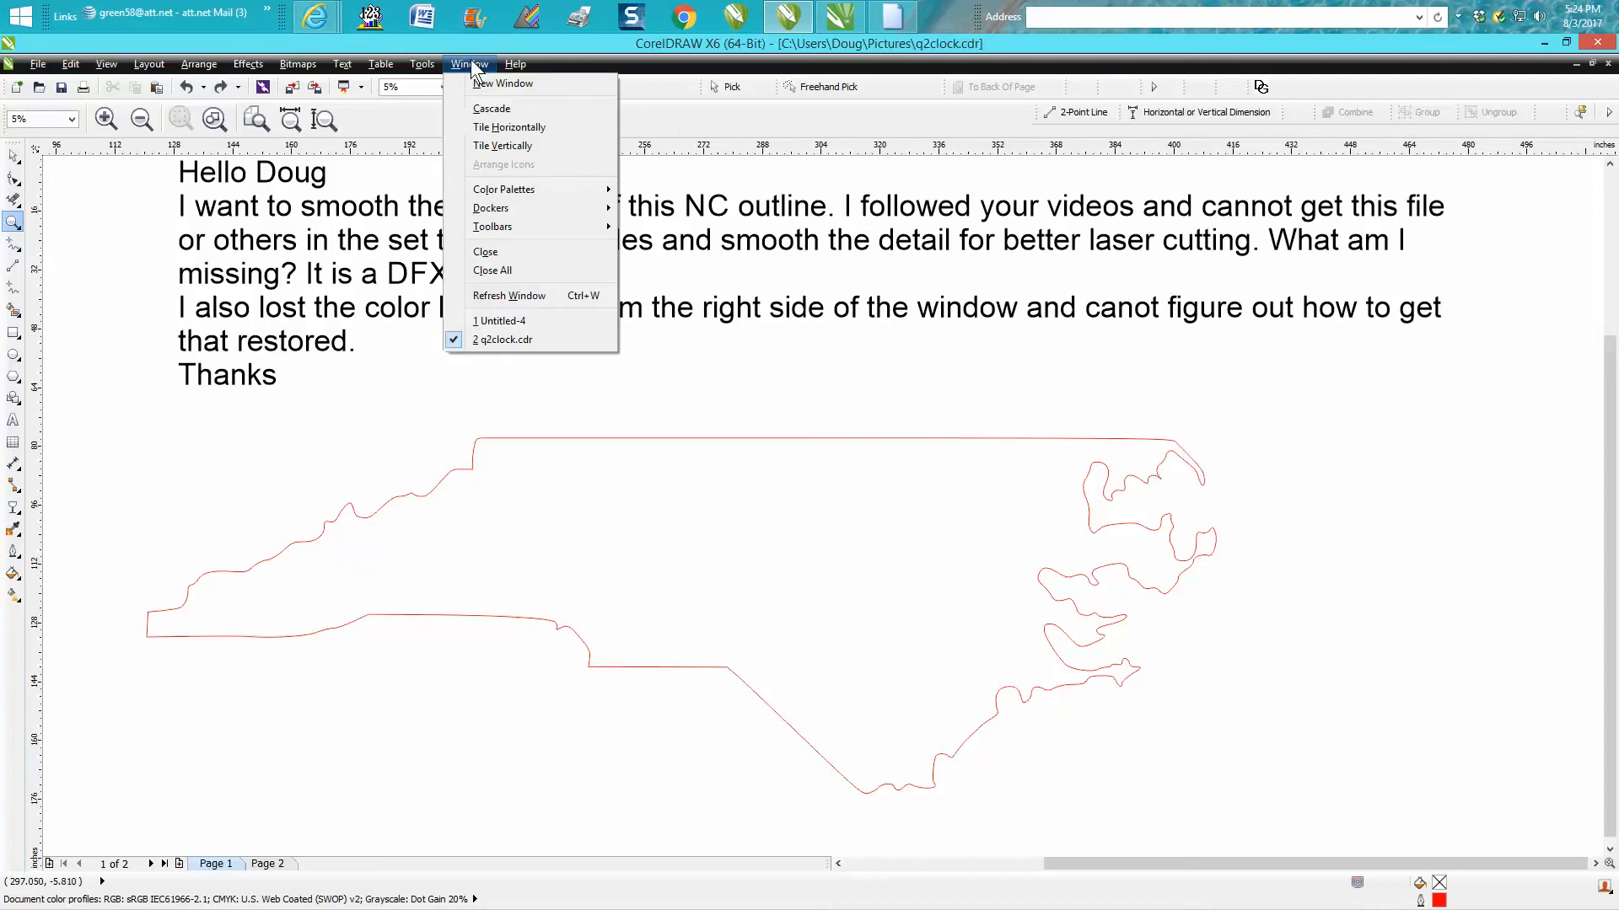
mouse_move(487, 194)
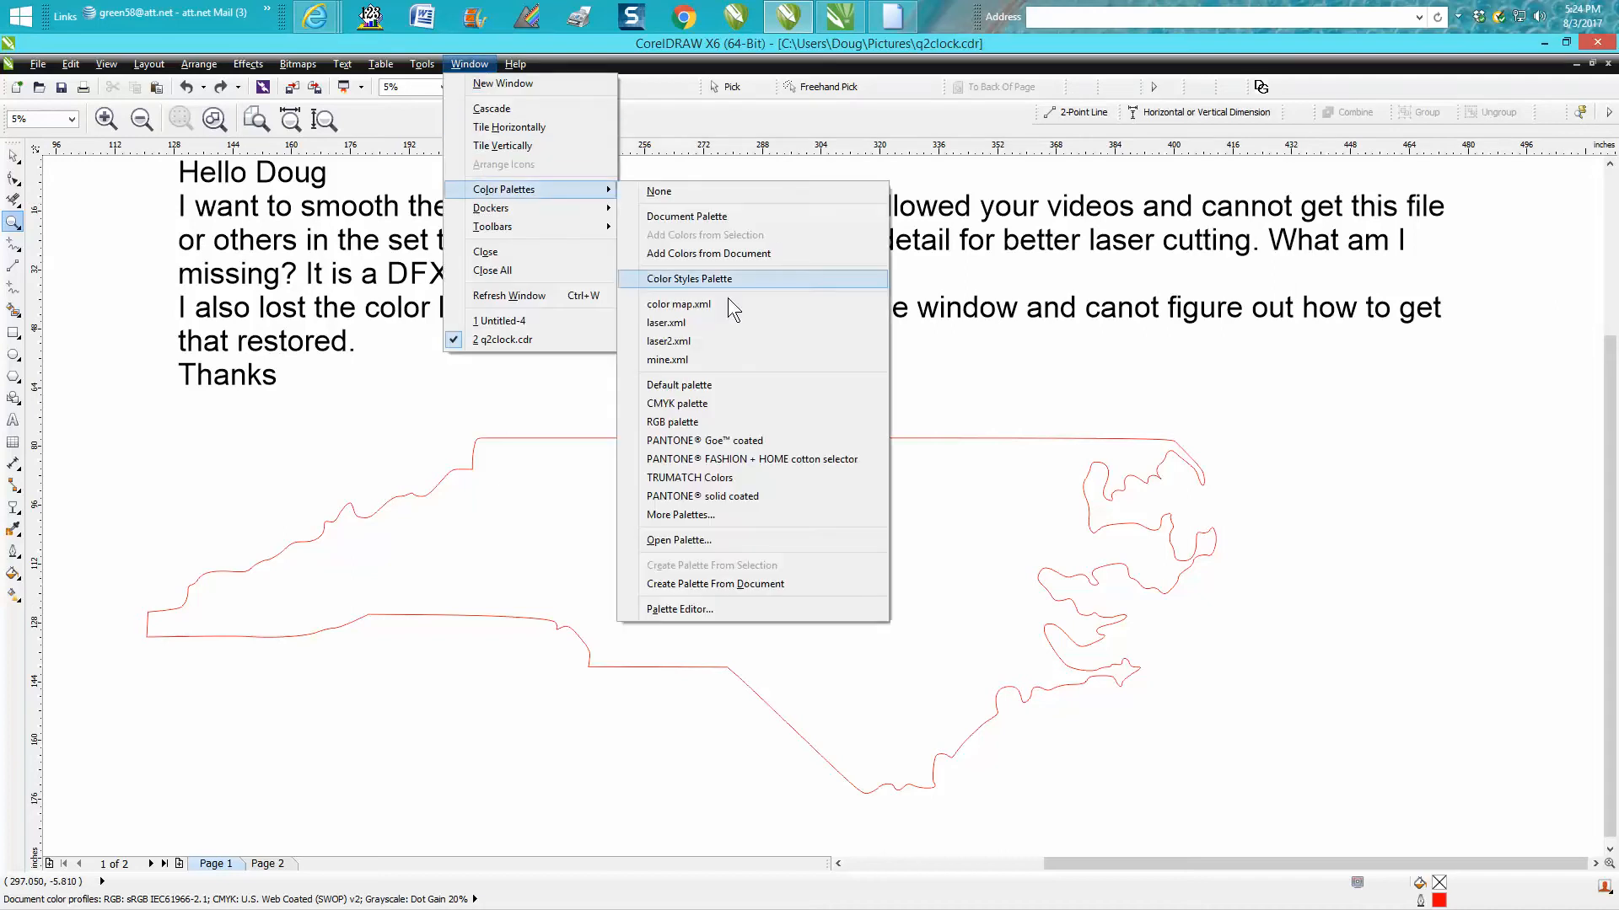
left_click(685, 340)
left_click_drag(1560, 302, 1613, 239)
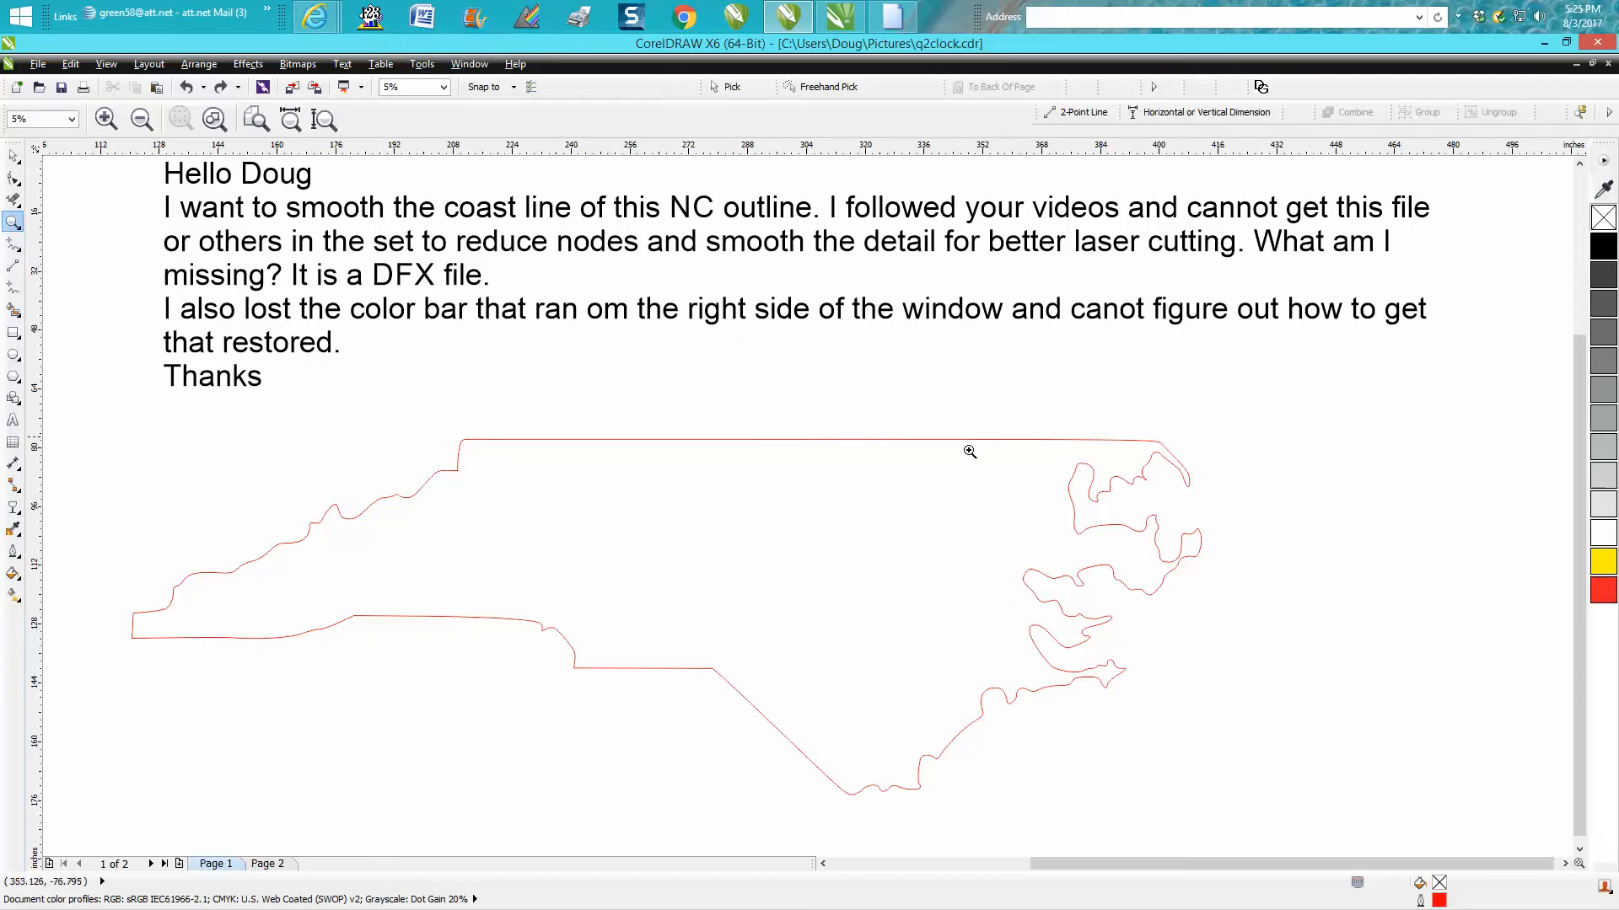
- Check the outline's top edge and southern diagonal by selecting their curves individually
left_click(12, 156)
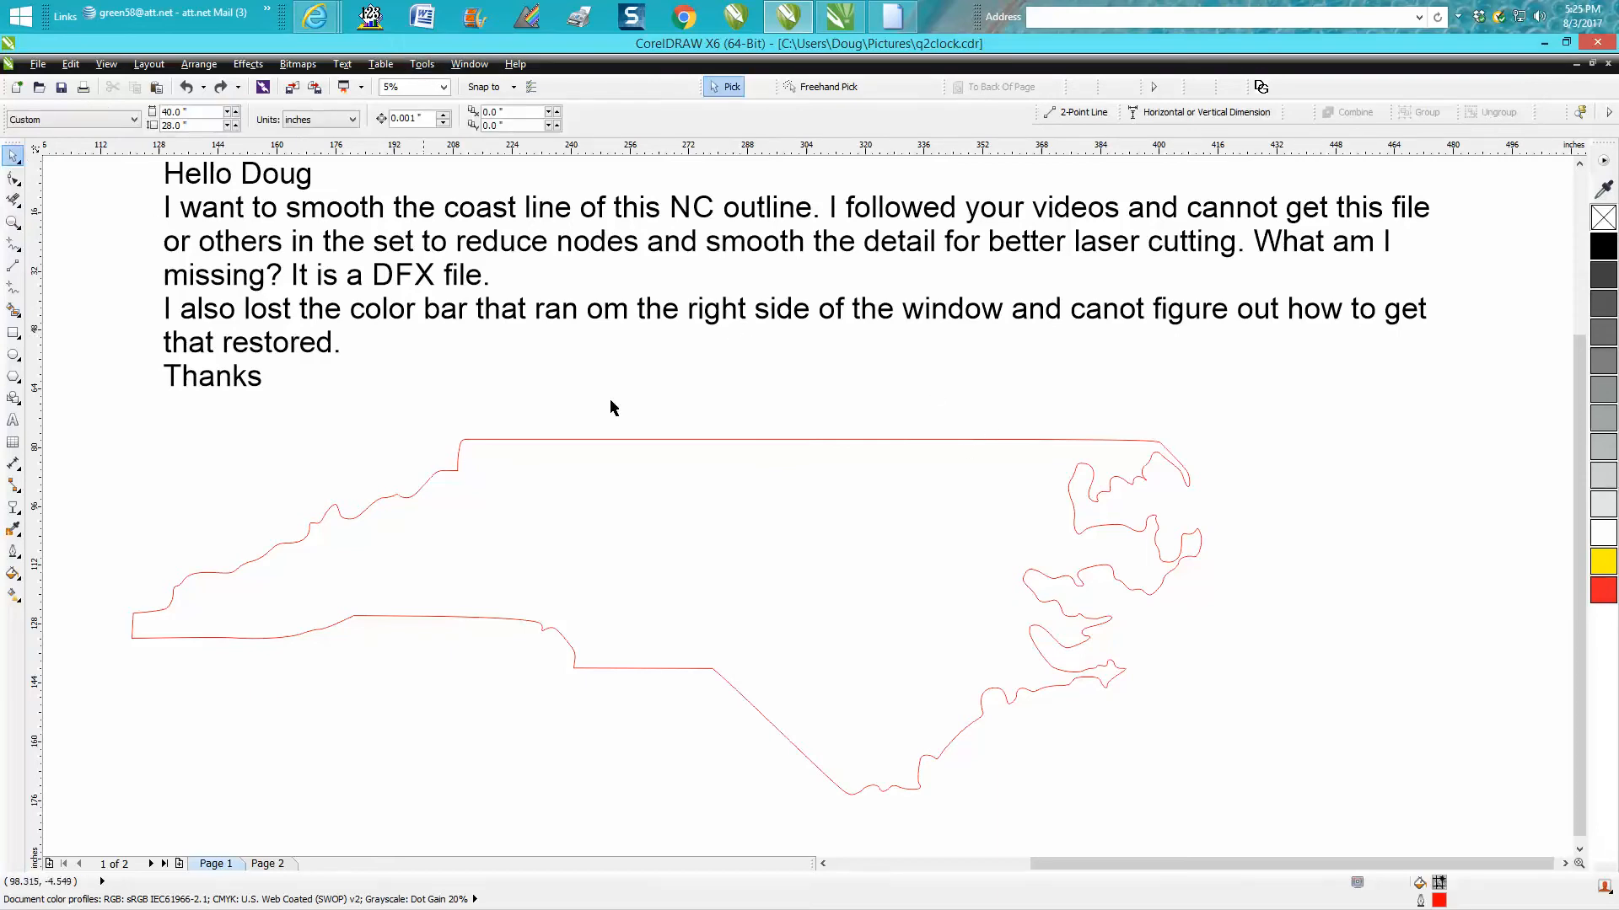
left_click(708, 438)
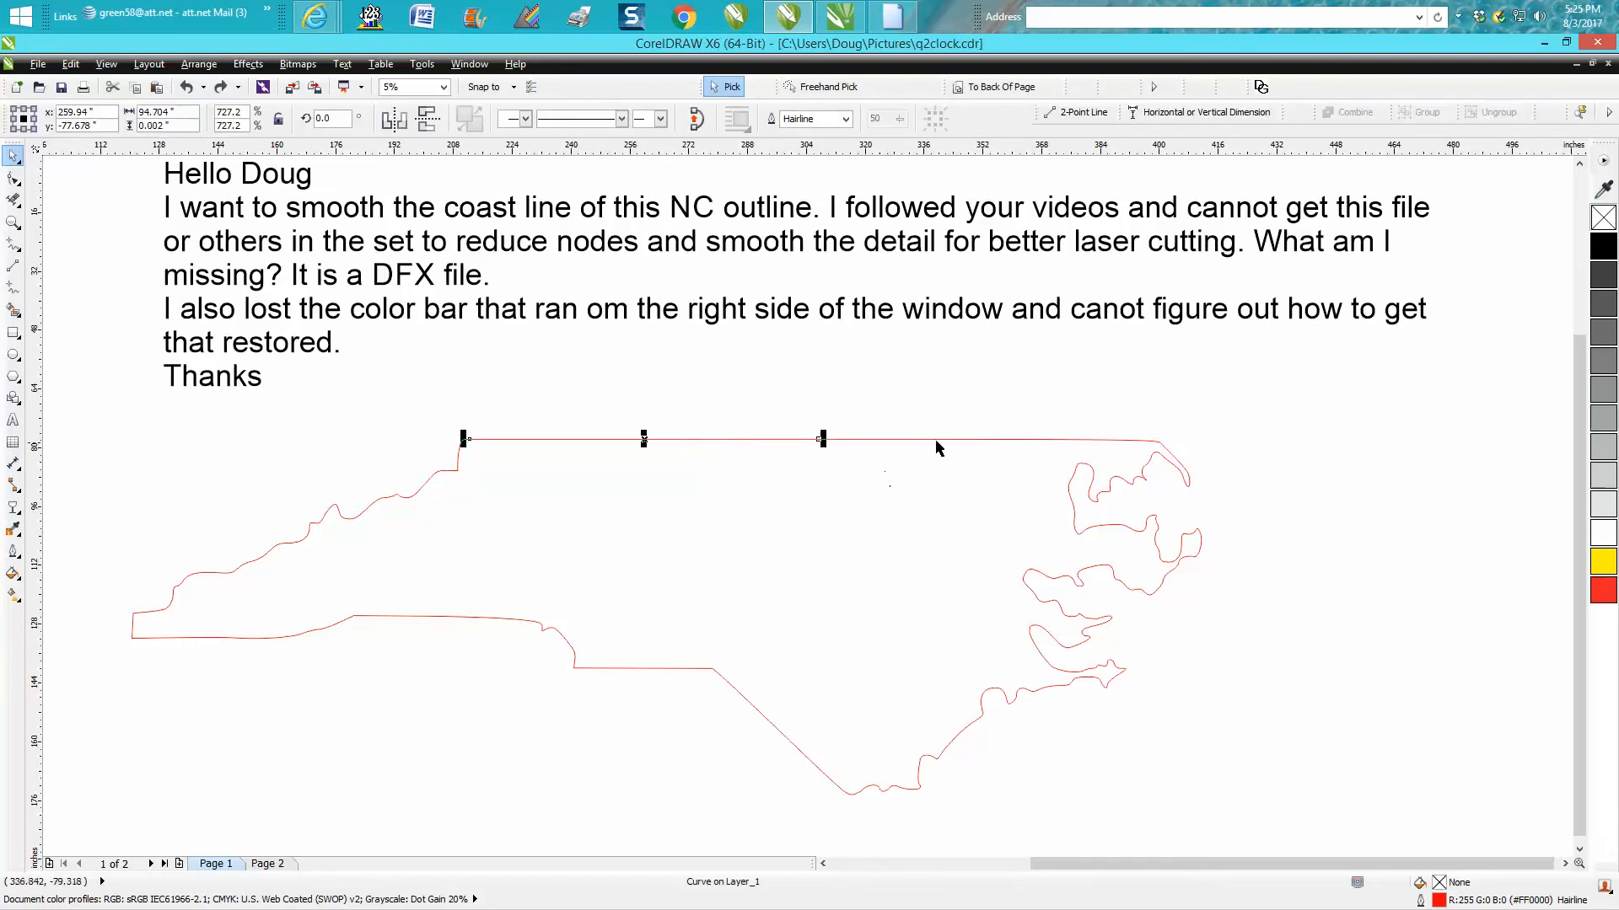
left_click(905, 458)
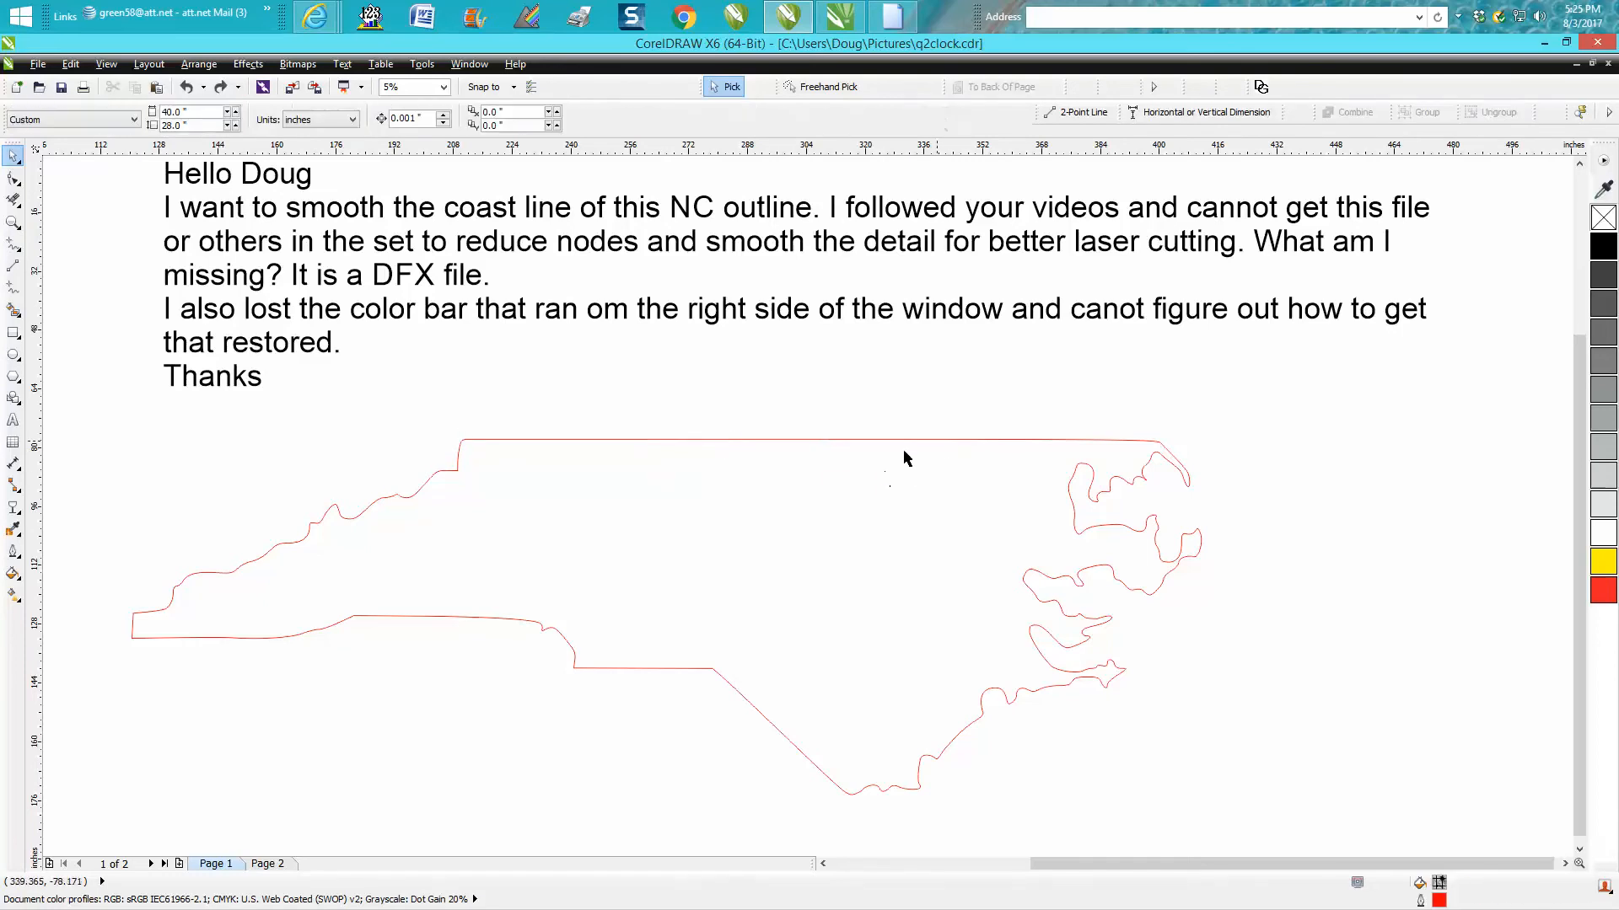
left_click(12, 178)
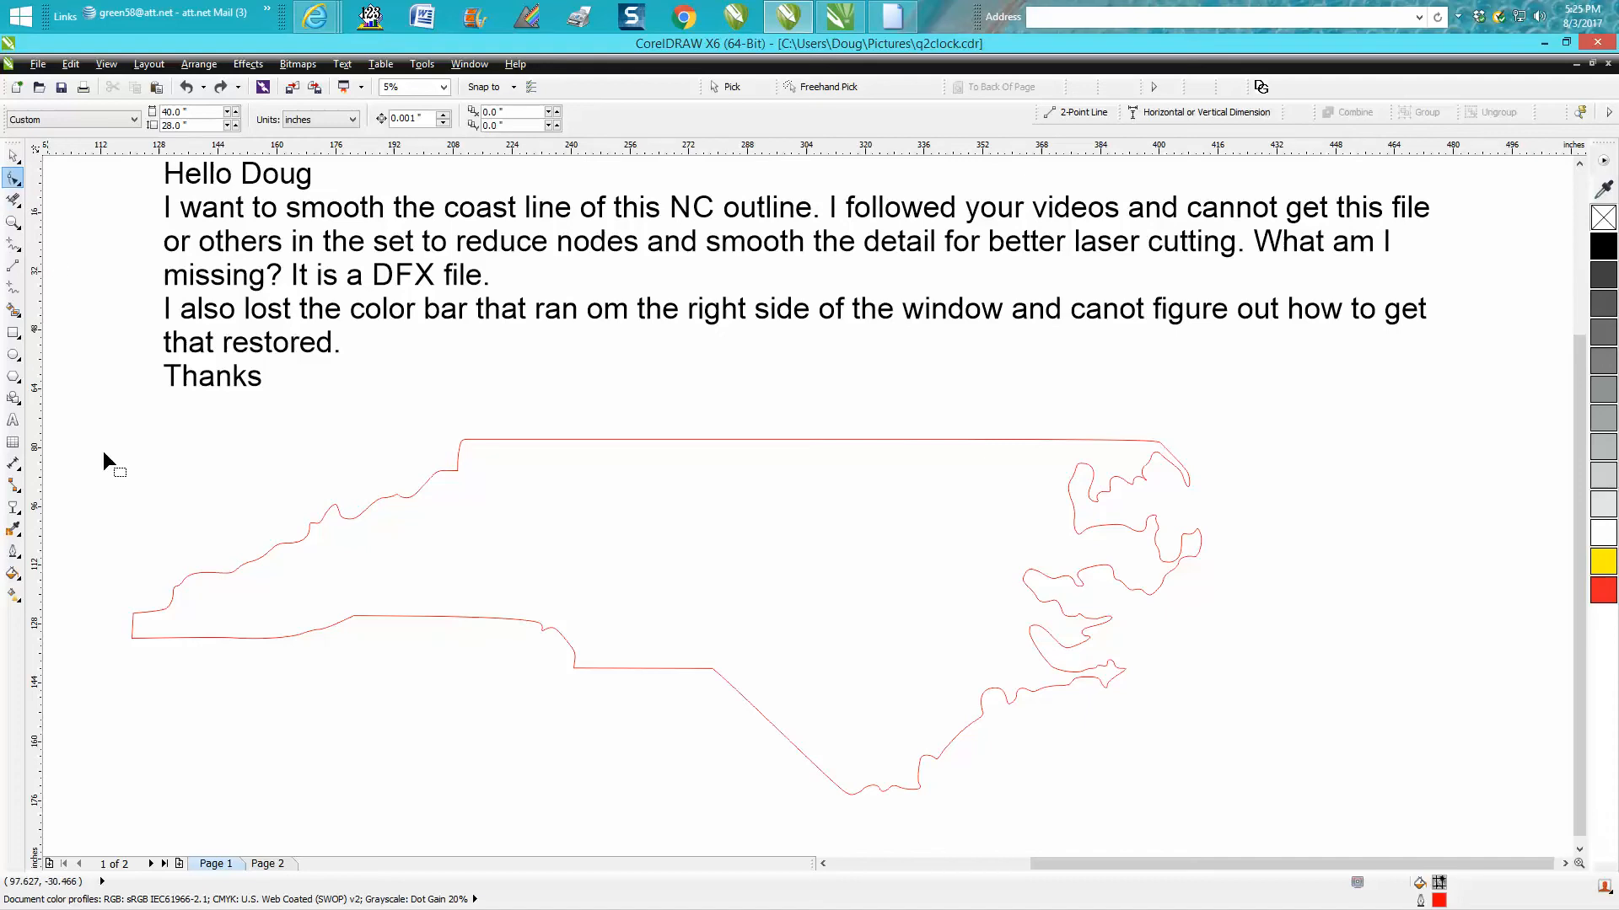
left_click(816, 771)
left_click(13, 156)
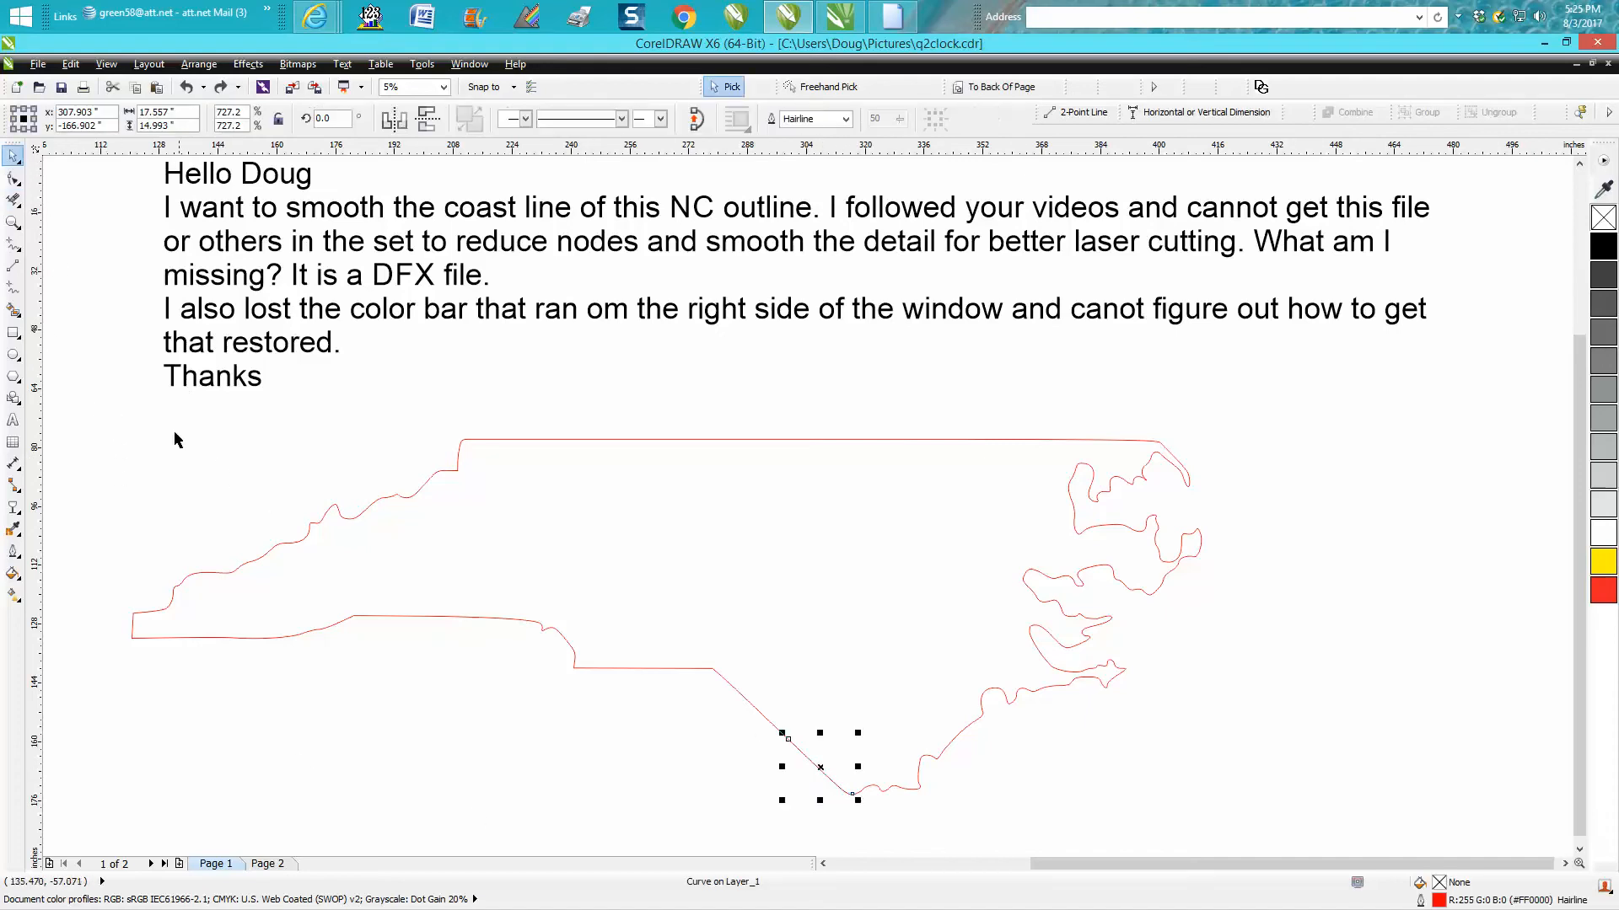
- Select all curves of the NC outline, examine the nodes along the northeastern coast, and clear the selection
left_click_drag(109, 403, 1235, 816)
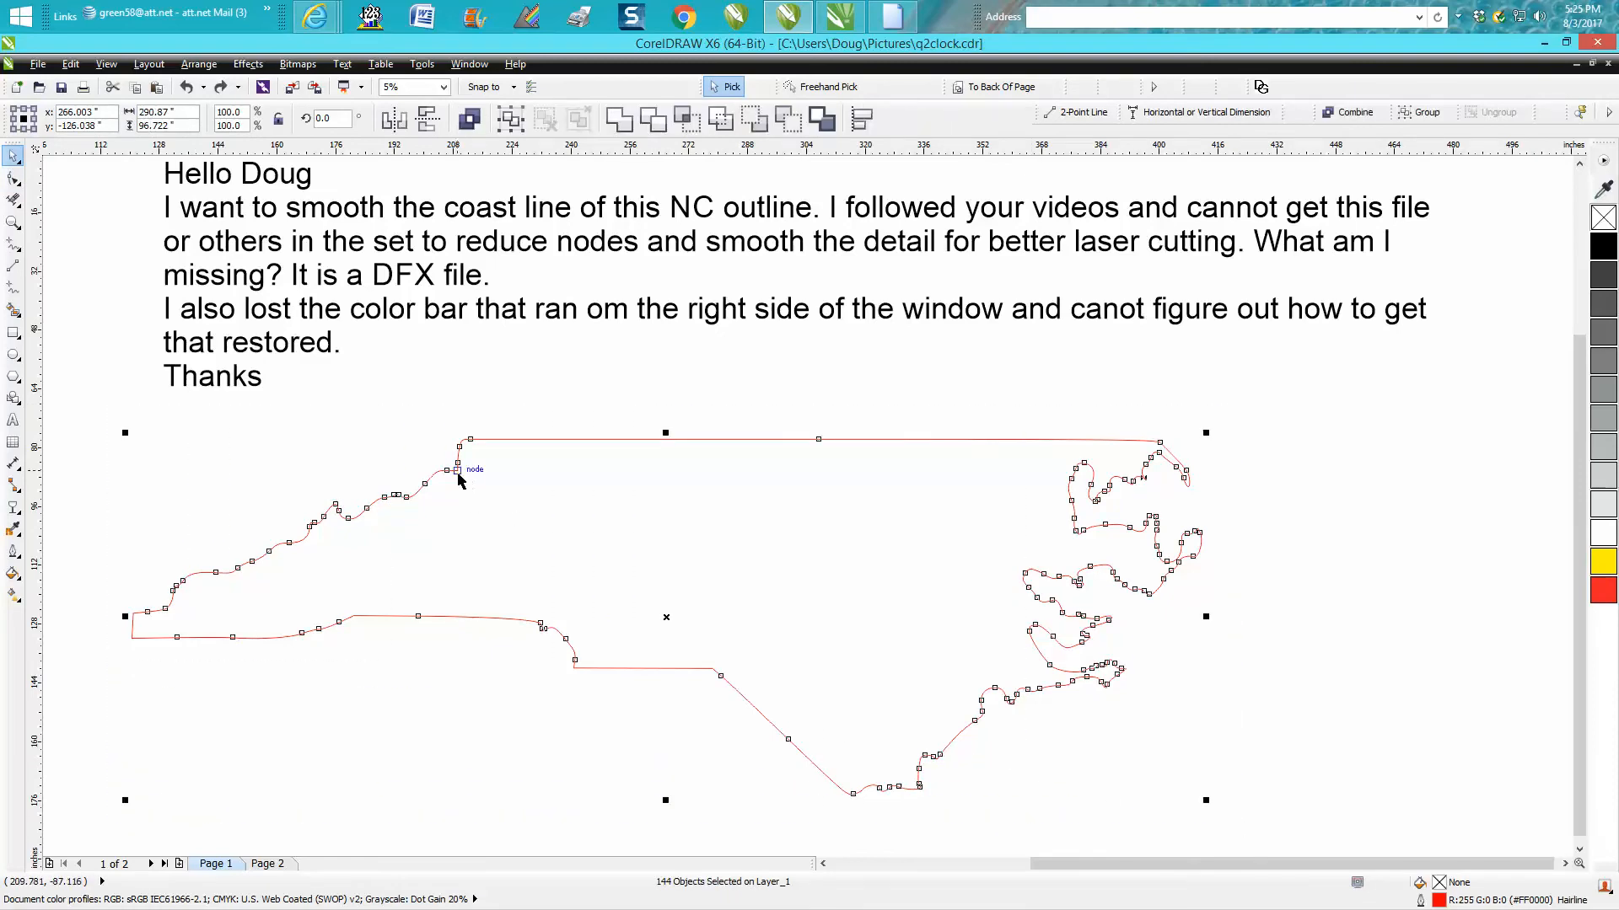
left_click(14, 222)
left_click_drag(1045, 420, 1302, 626)
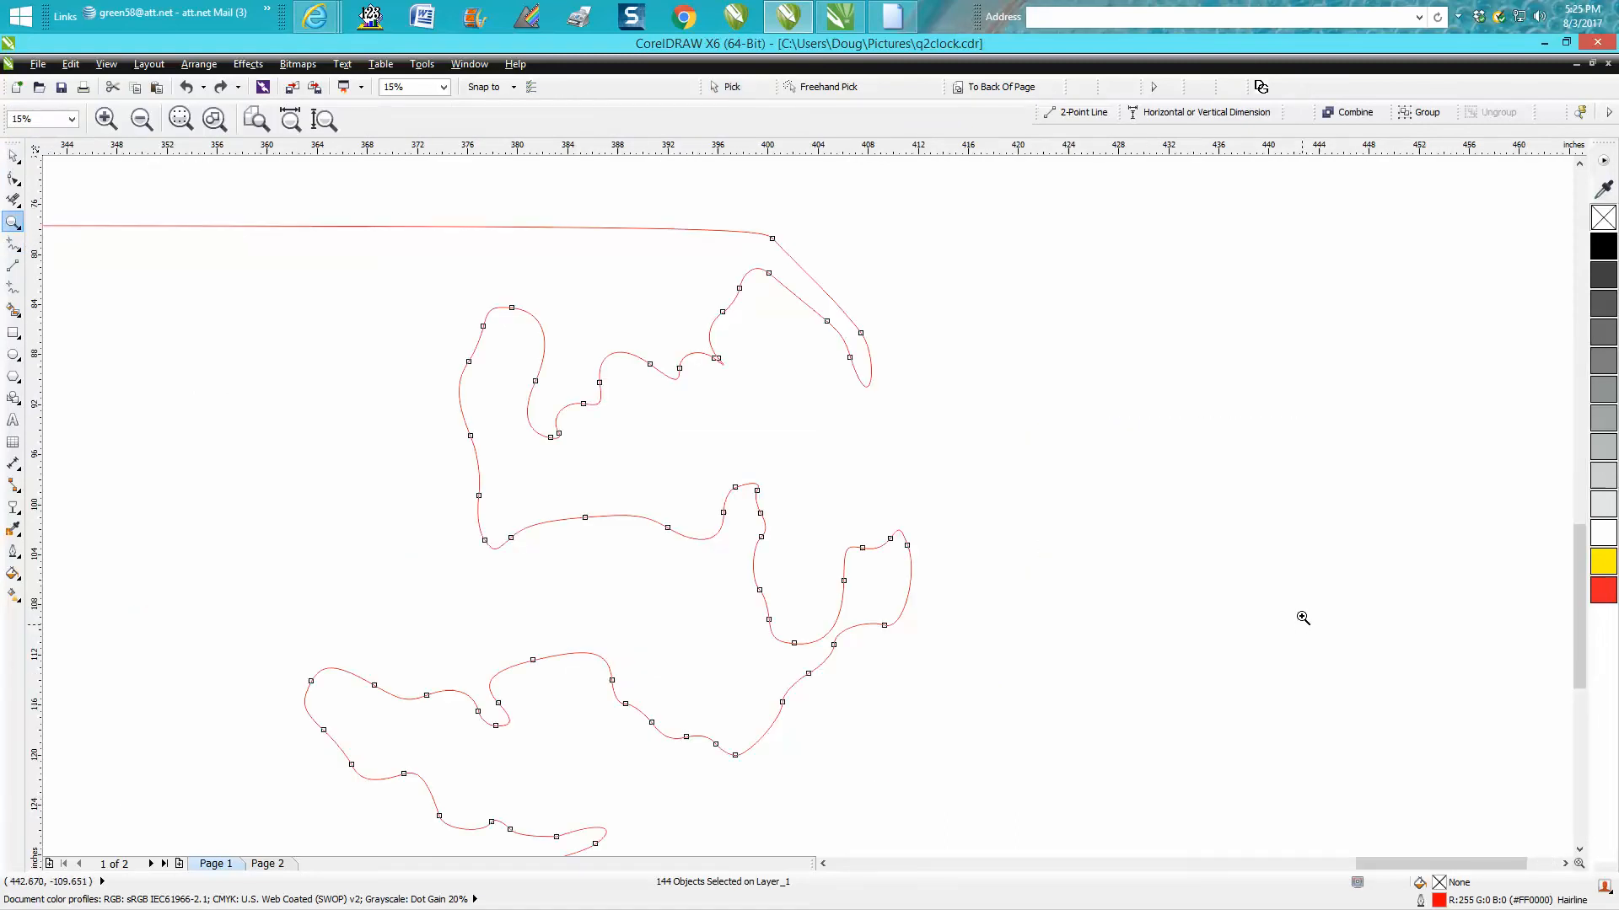
scroll(1198, 596, "down", 1)
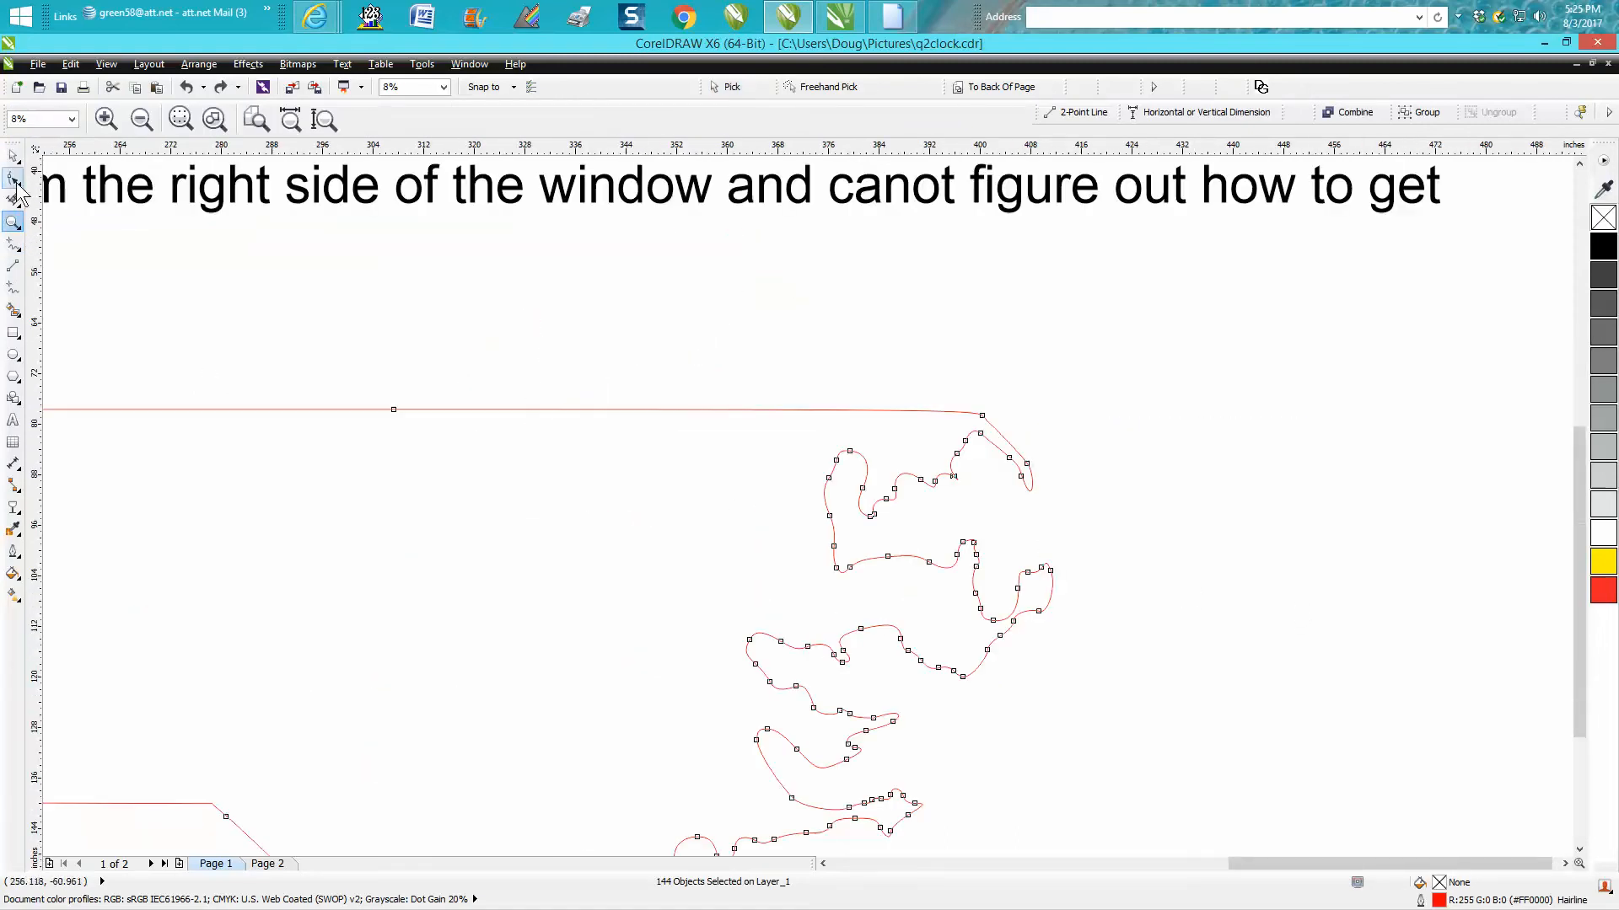
left_click(14, 157)
key("Escape")
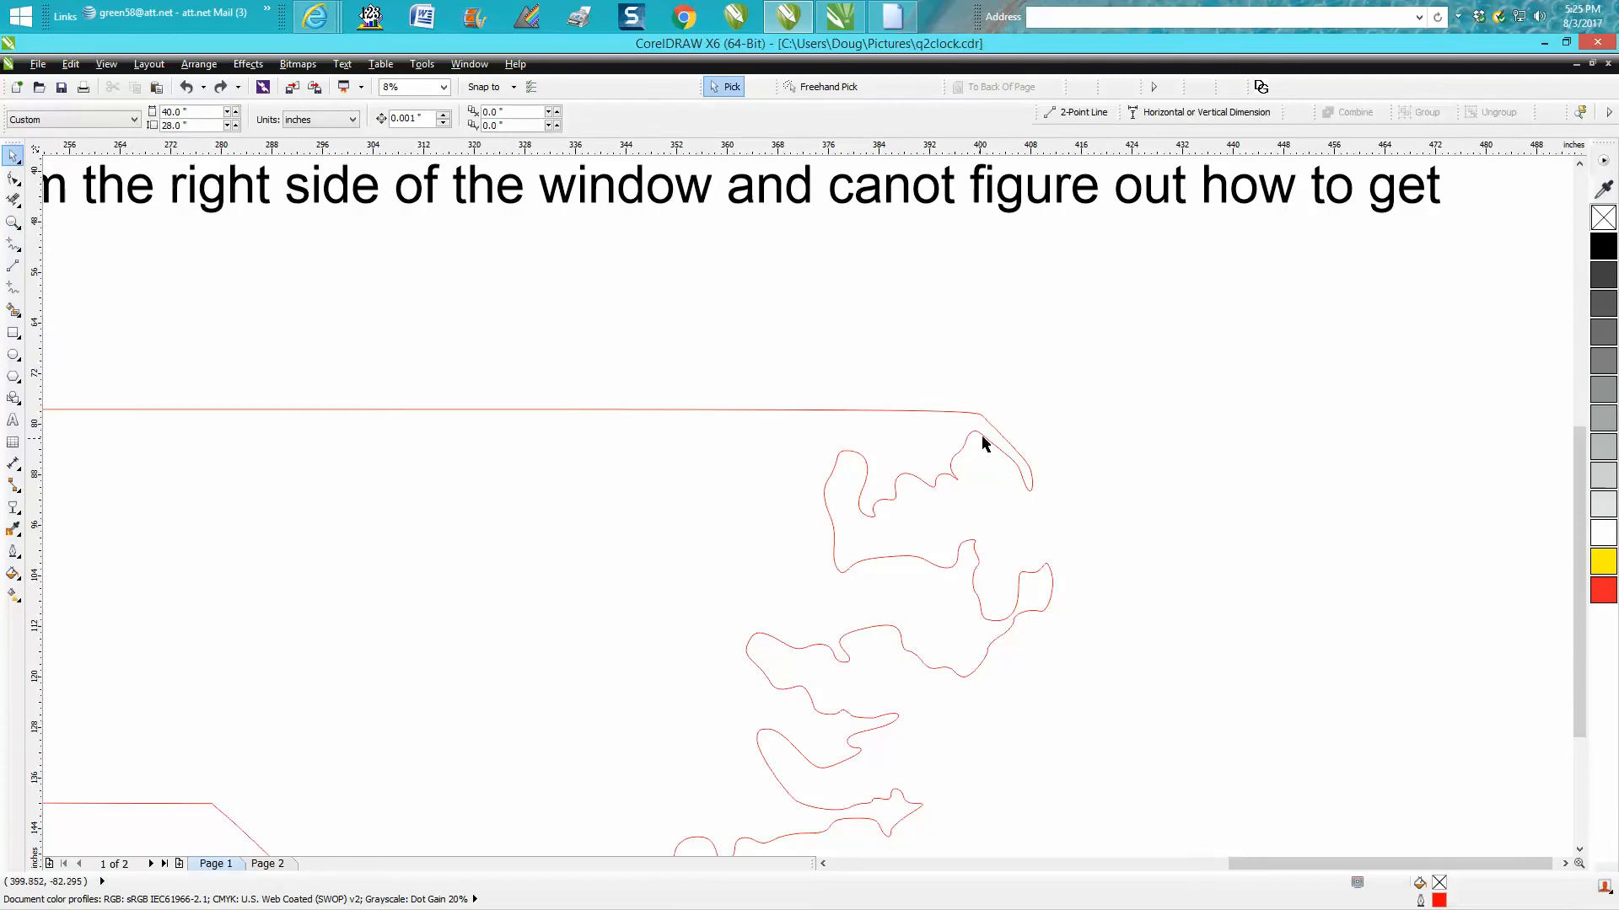
- Try pulling two short curve segments off the northeastern coast, and undo both moves
left_click(998, 435)
left_click_drag(999, 434, 1147, 429)
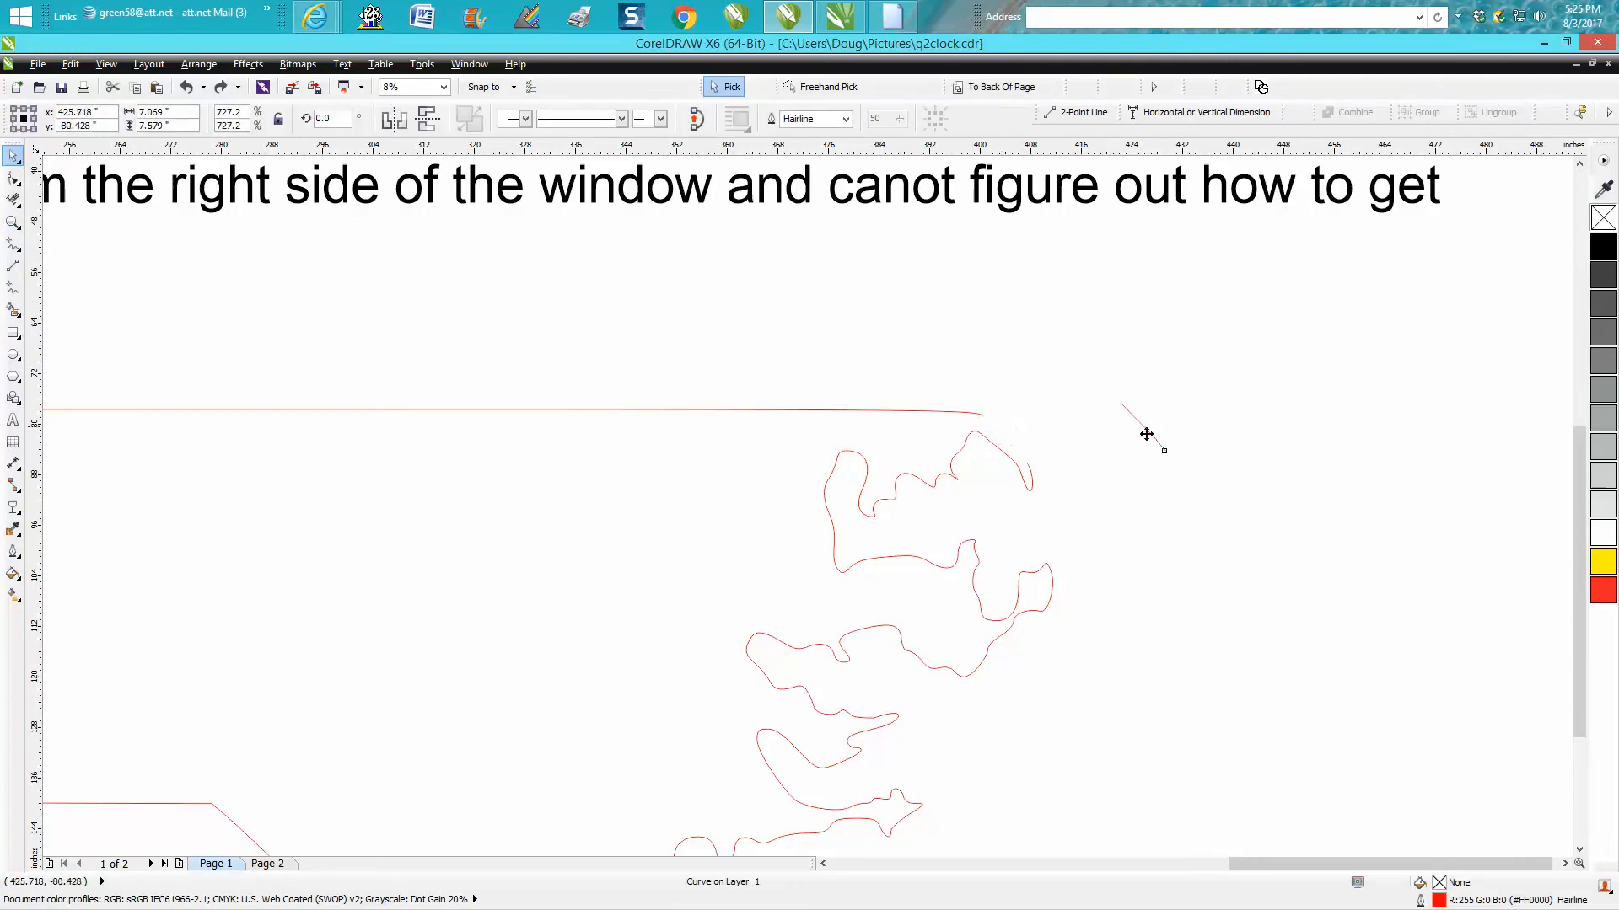
left_click(962, 447)
left_click_drag(962, 447, 1006, 502)
scroll(1096, 586, "down", 2)
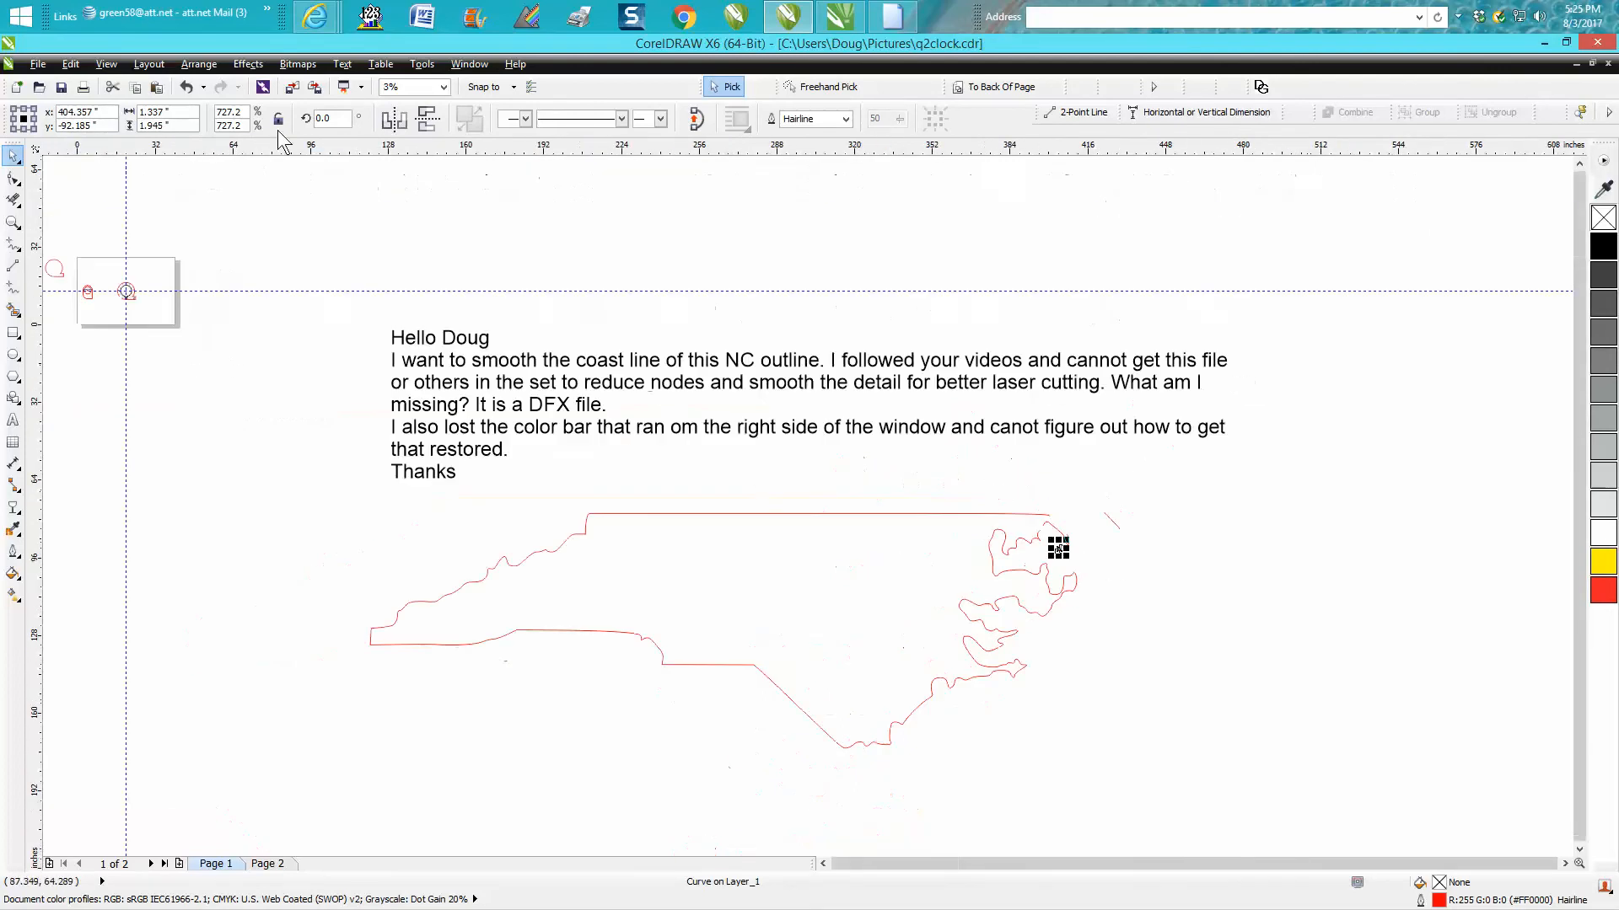
left_click(187, 86)
left_click(186, 86)
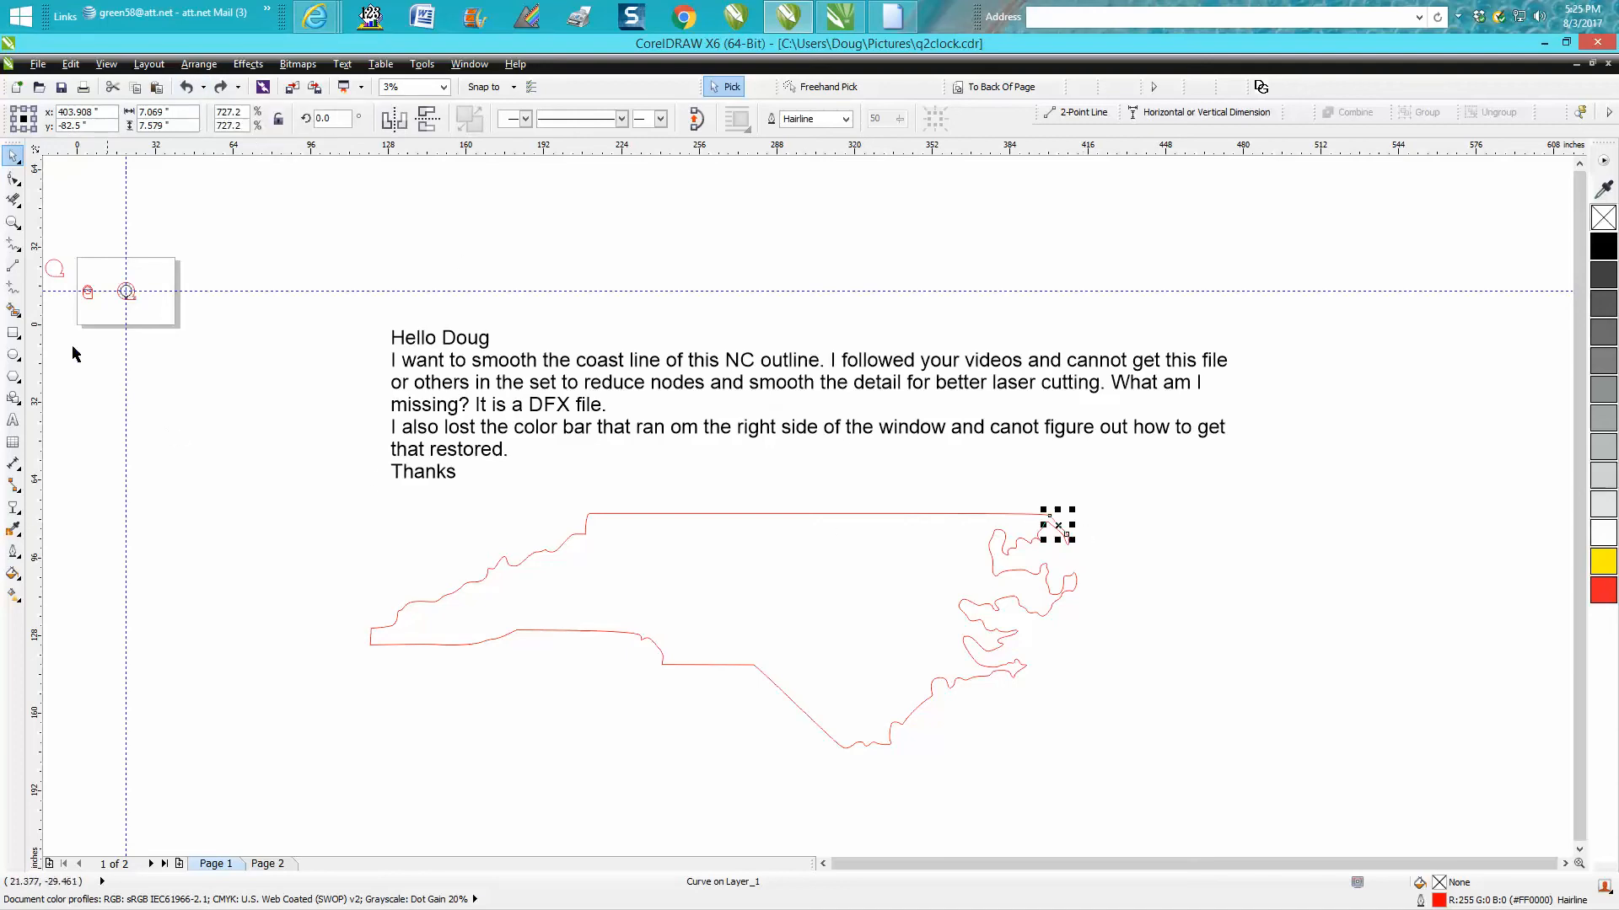
- Create a black shape with a red hairline outline from the NC outline using Smart Fill, and move it off the original
left_click(15, 309)
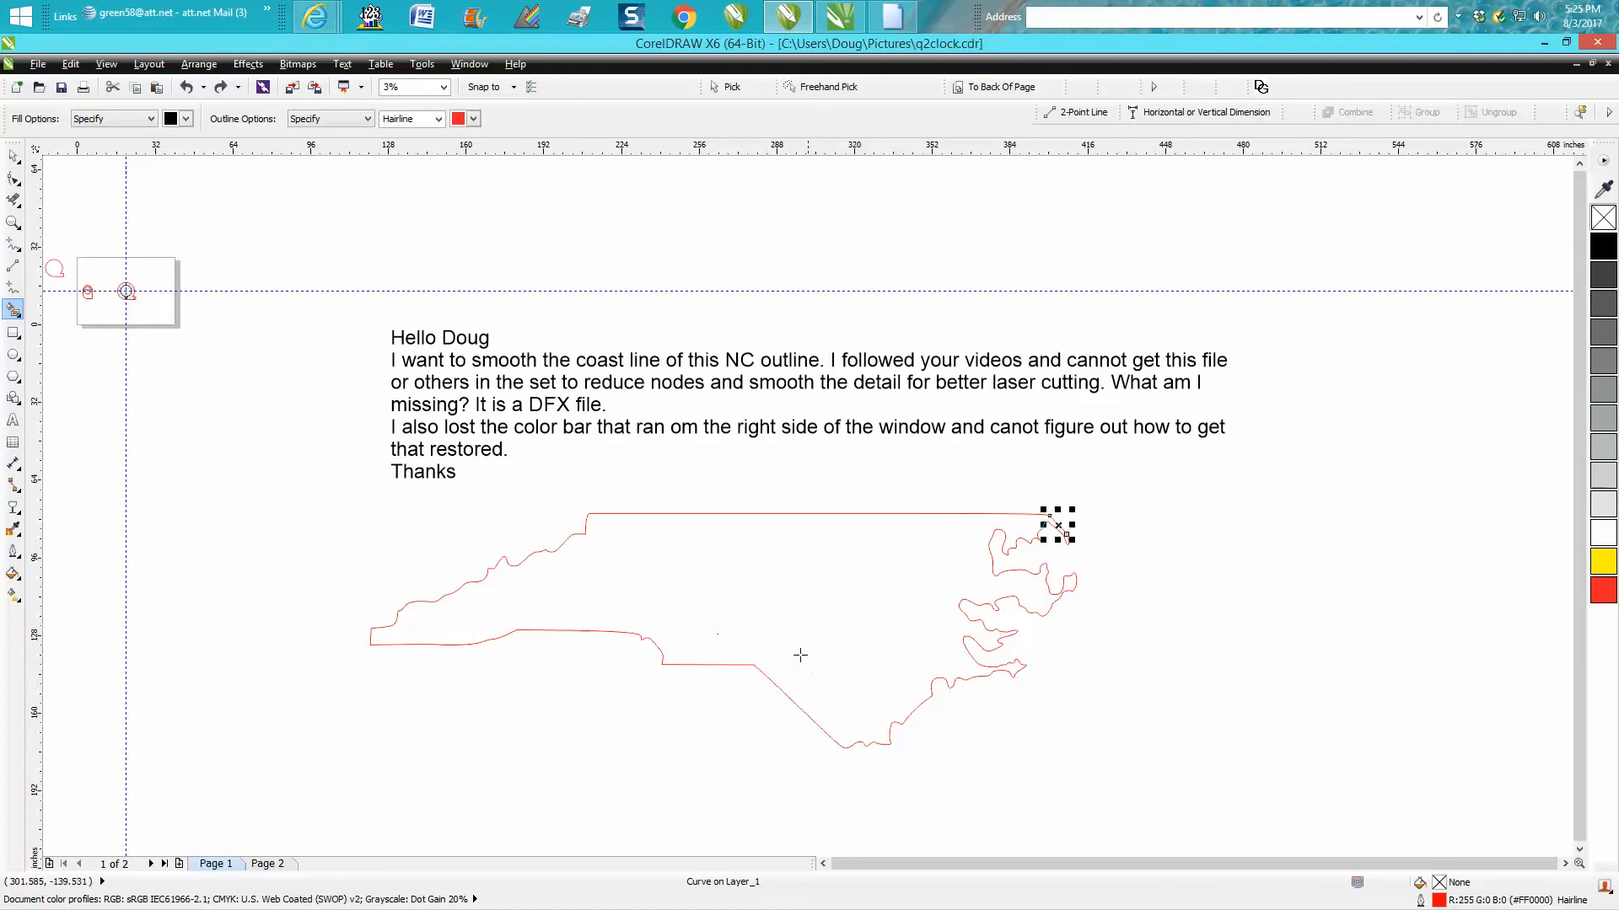
left_click(778, 599)
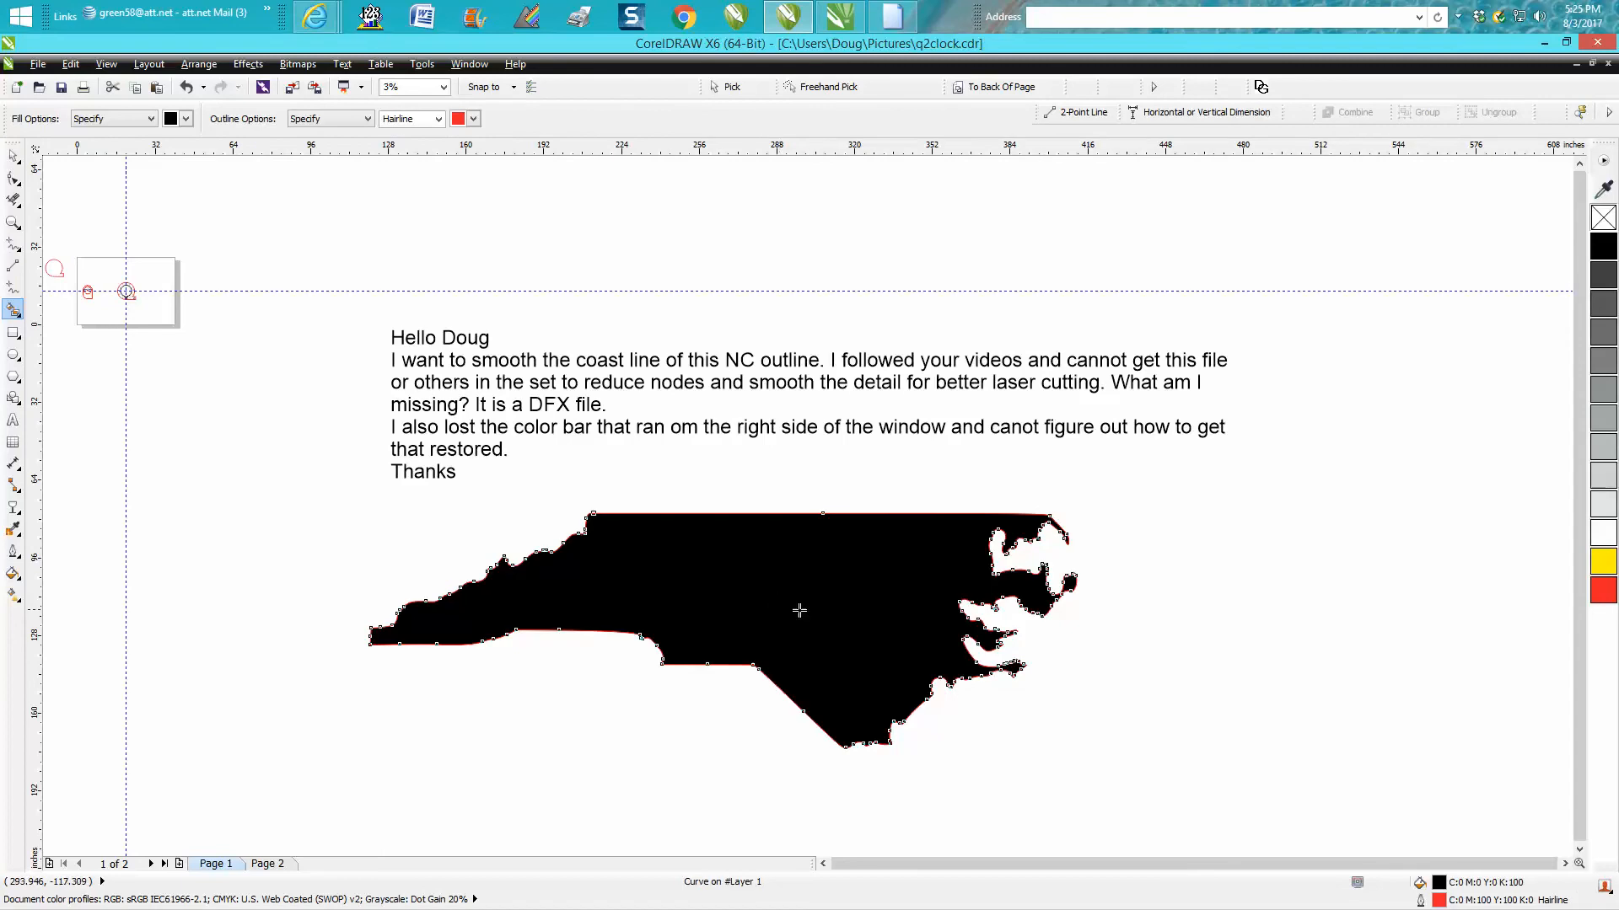
left_click(15, 157)
left_click_drag(734, 636, 1219, 788)
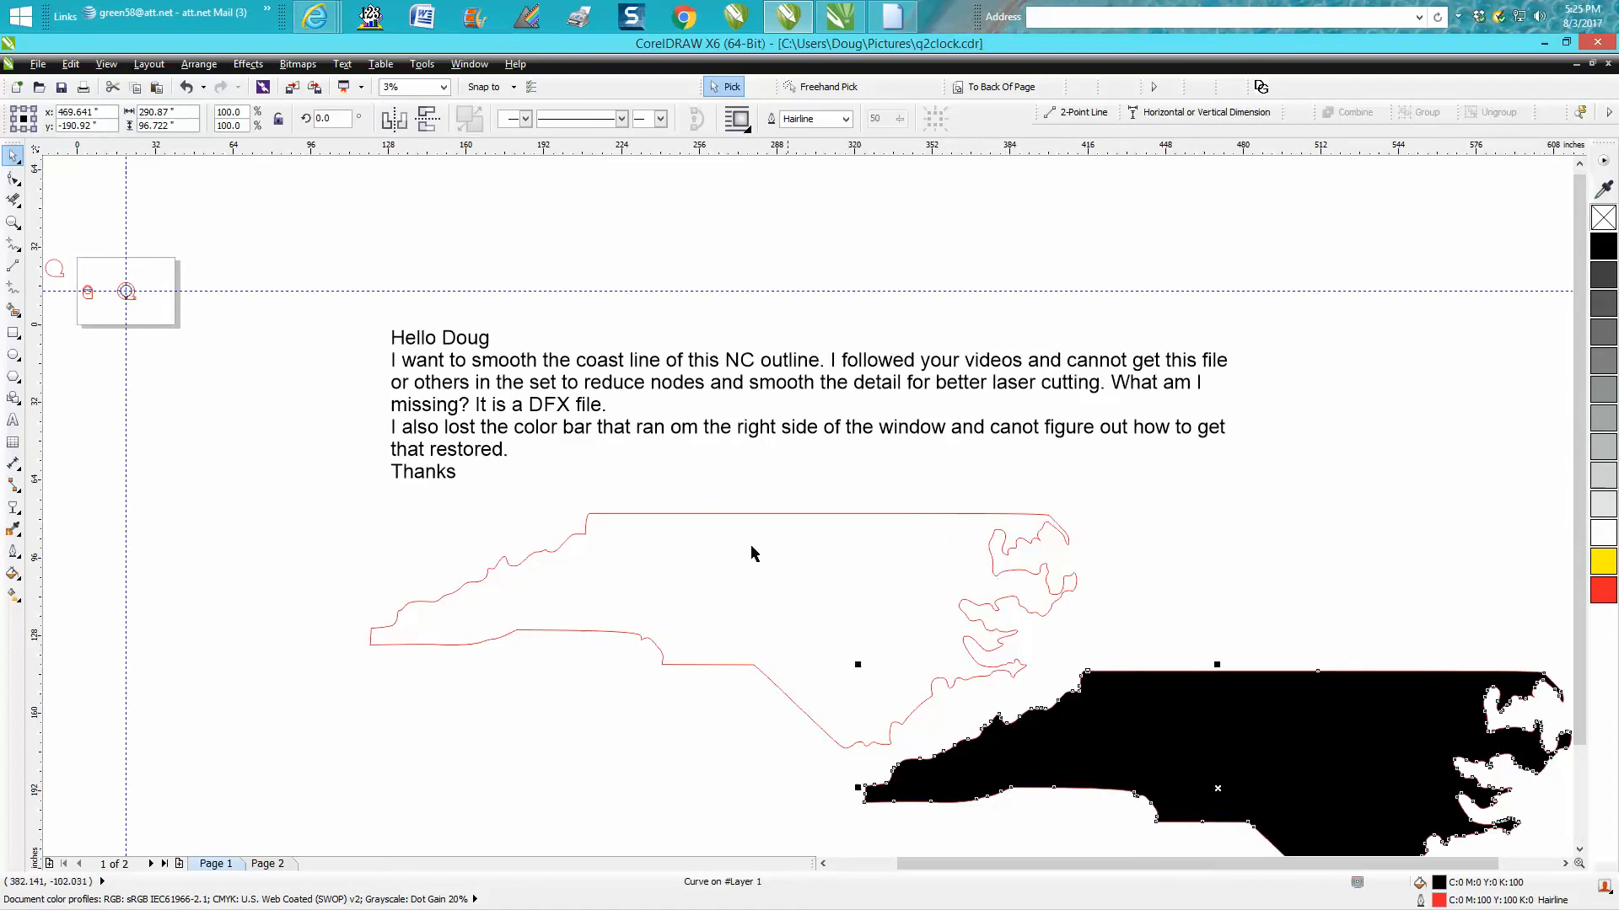
- Move all the original outline curves aside and place the black filled shape next to them, below the text
left_click_drag(335, 487, 1157, 800)
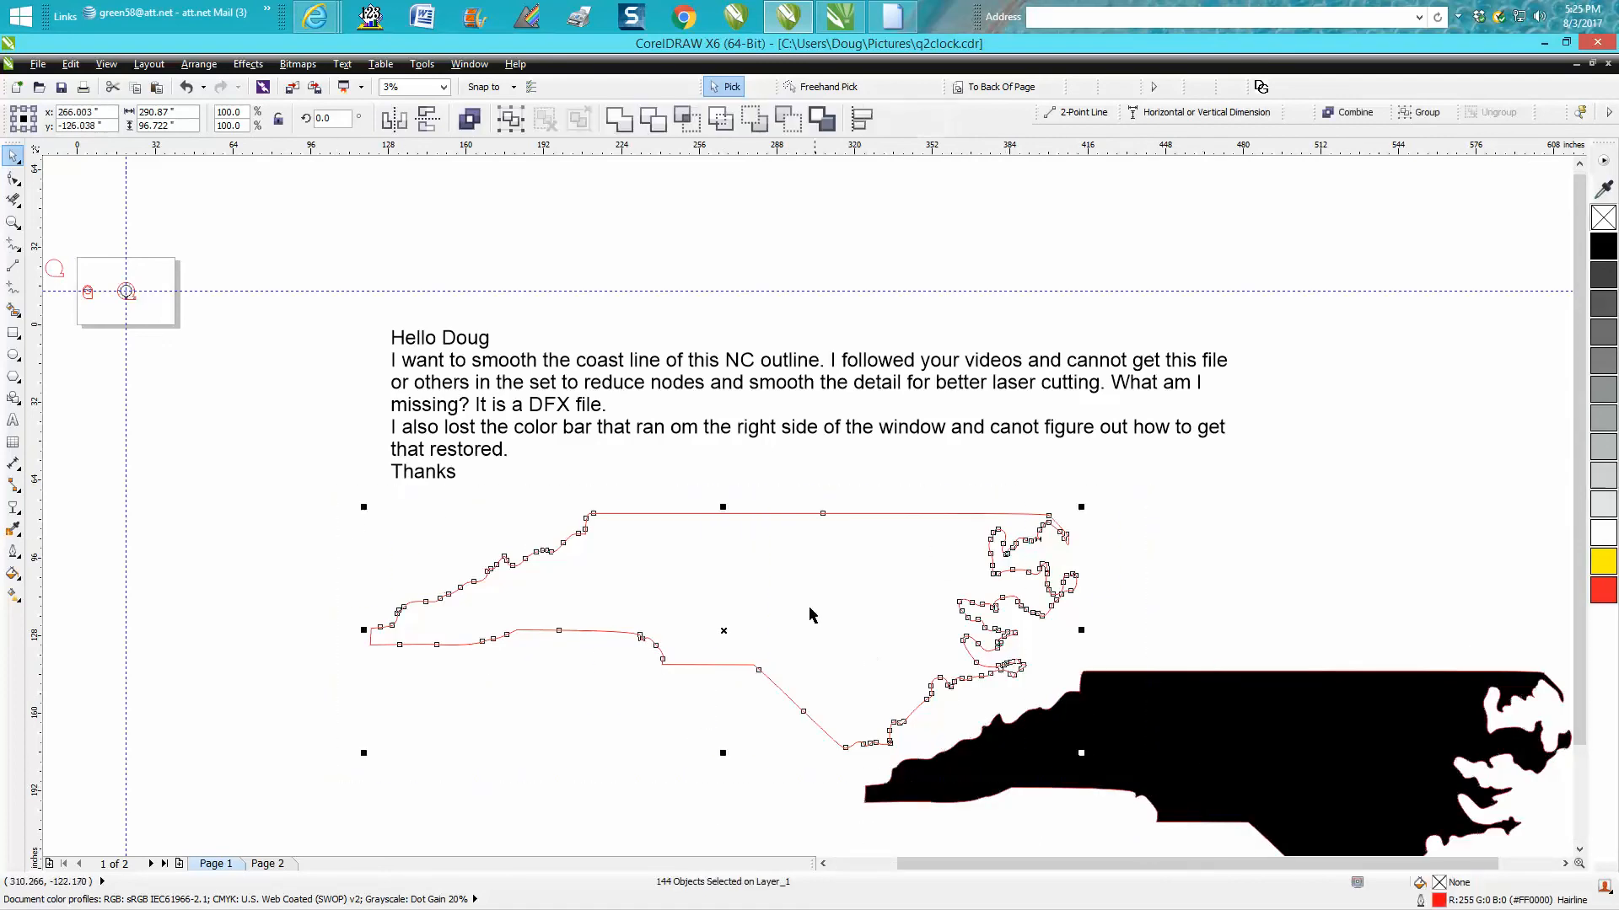
left_click_drag(724, 630, 298, 689)
left_click_drag(1284, 777, 1052, 519)
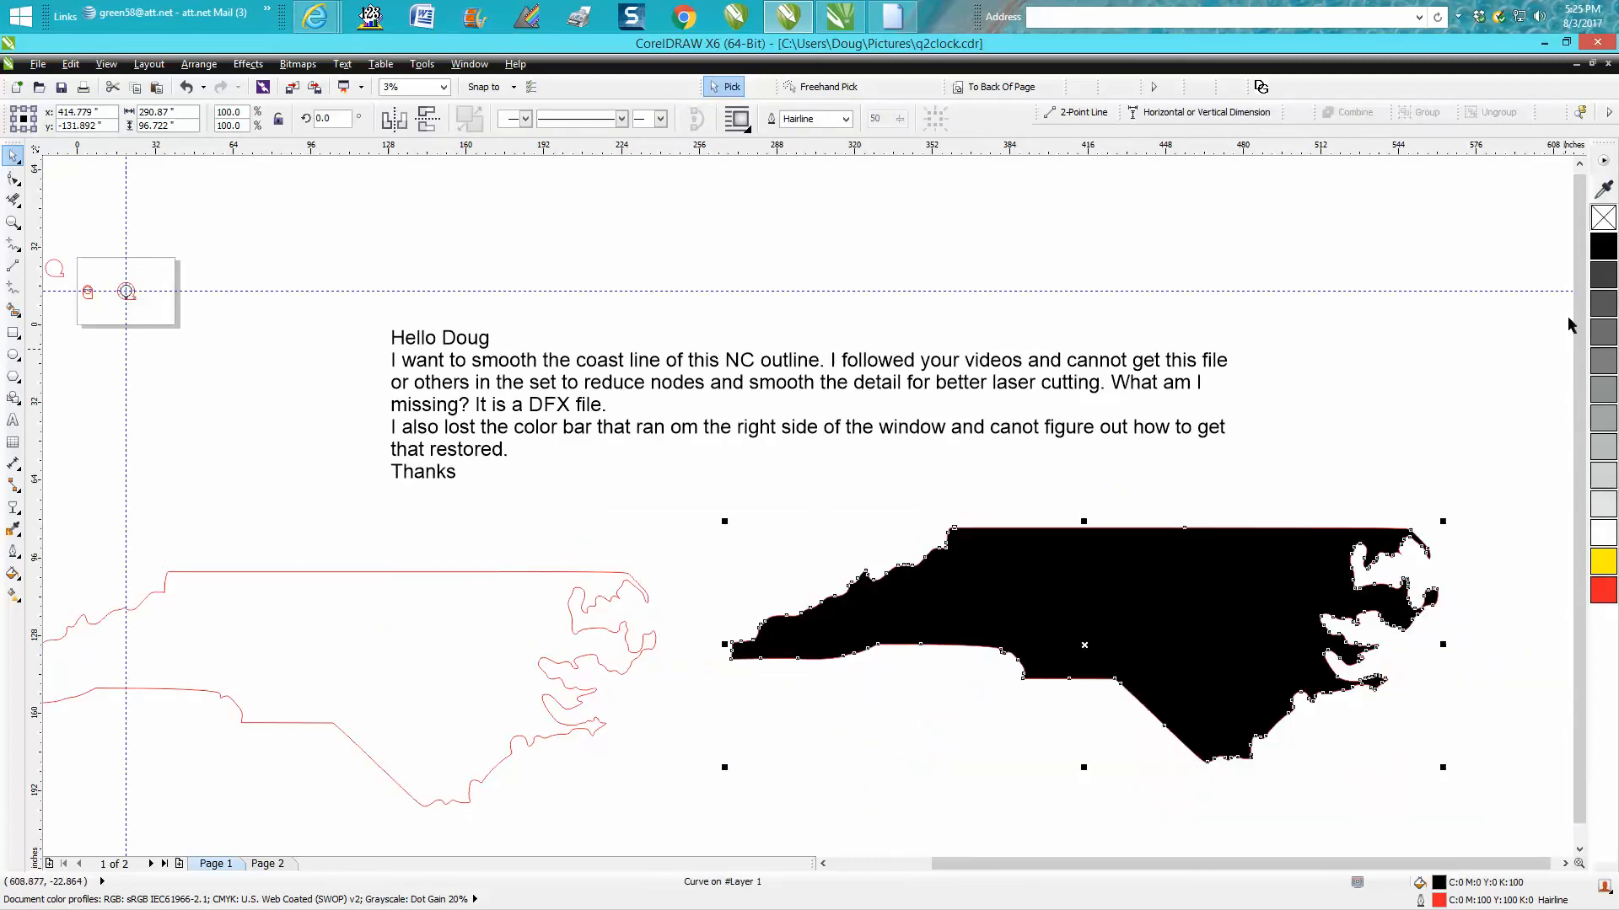
- Remove the new shape's fill, color its outline red, check its nodes, and shift the shape slightly
left_click(1602, 217)
right_click(1603, 590)
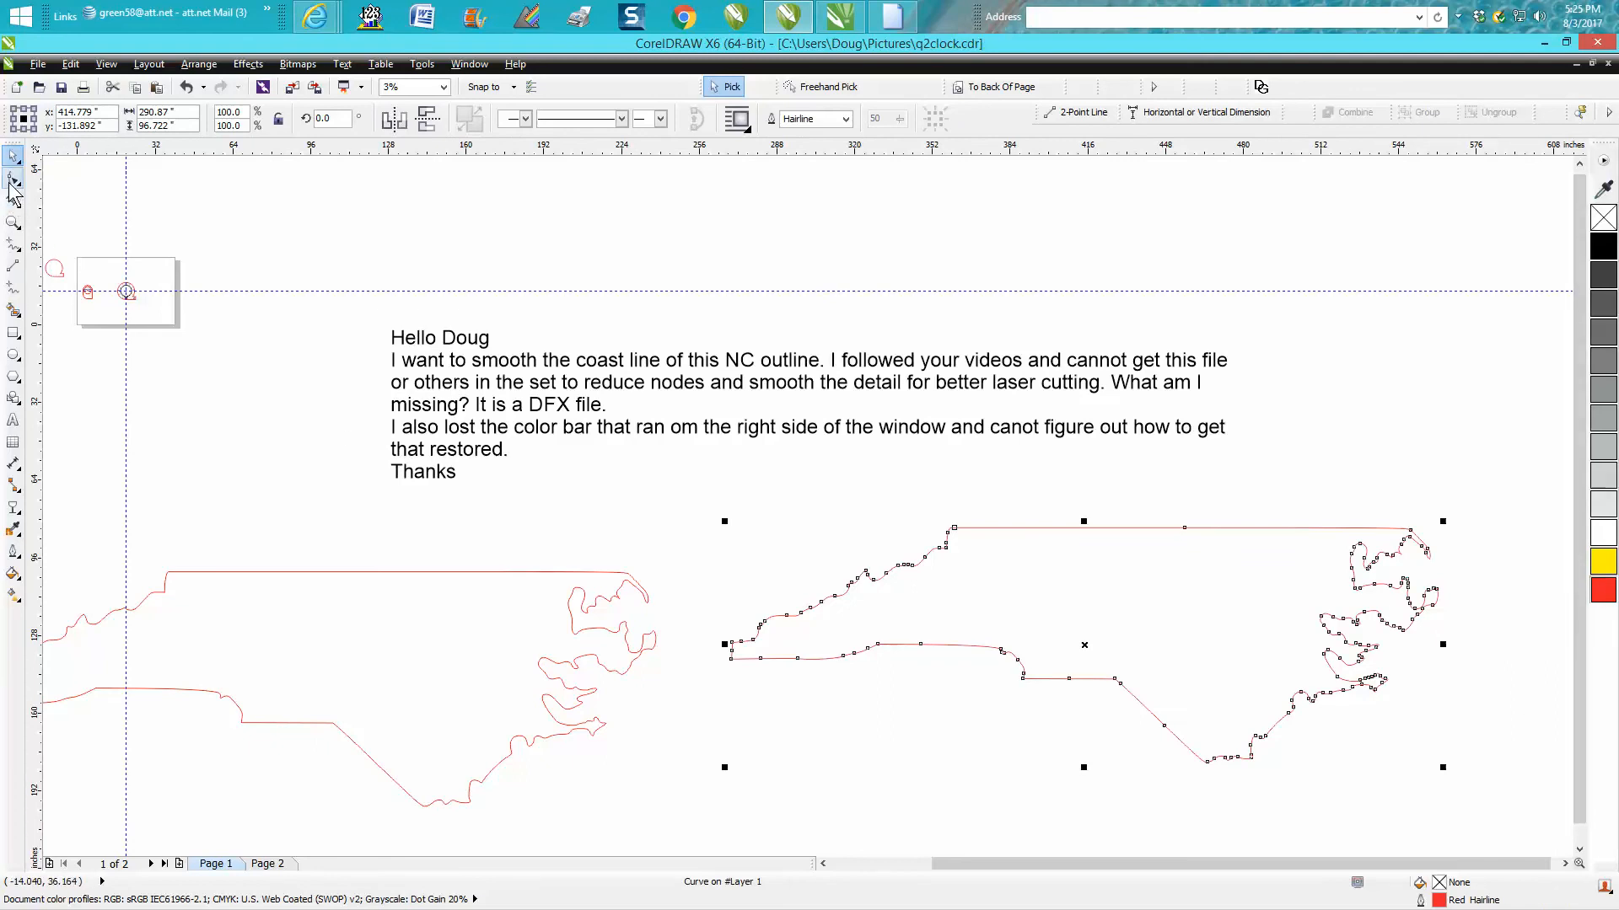
left_click(13, 178)
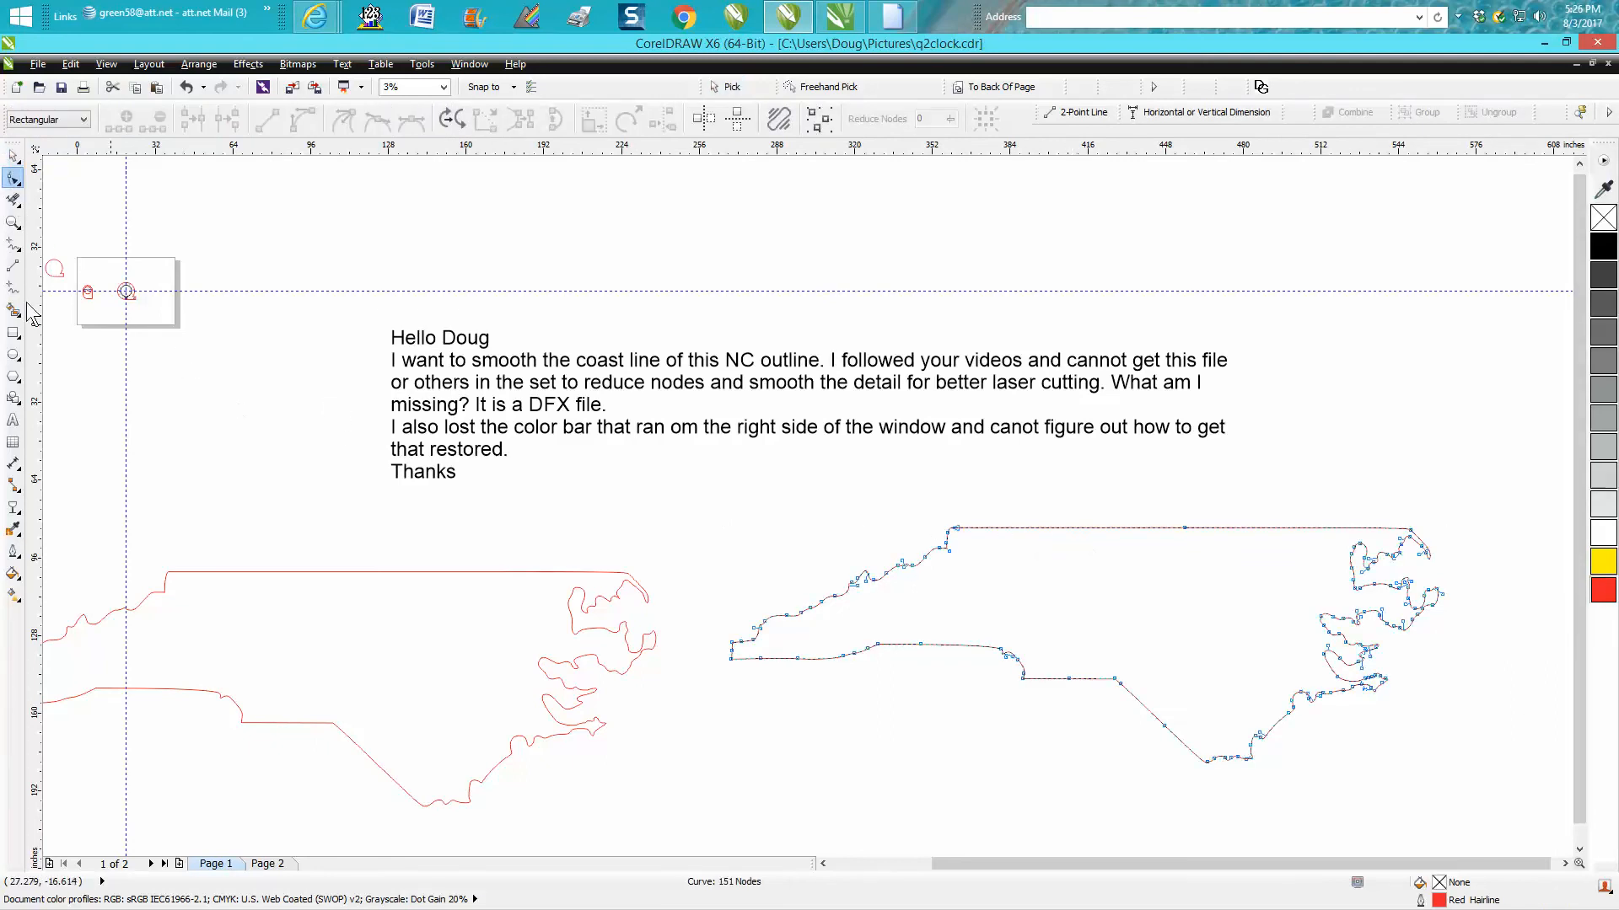
left_click(13, 156)
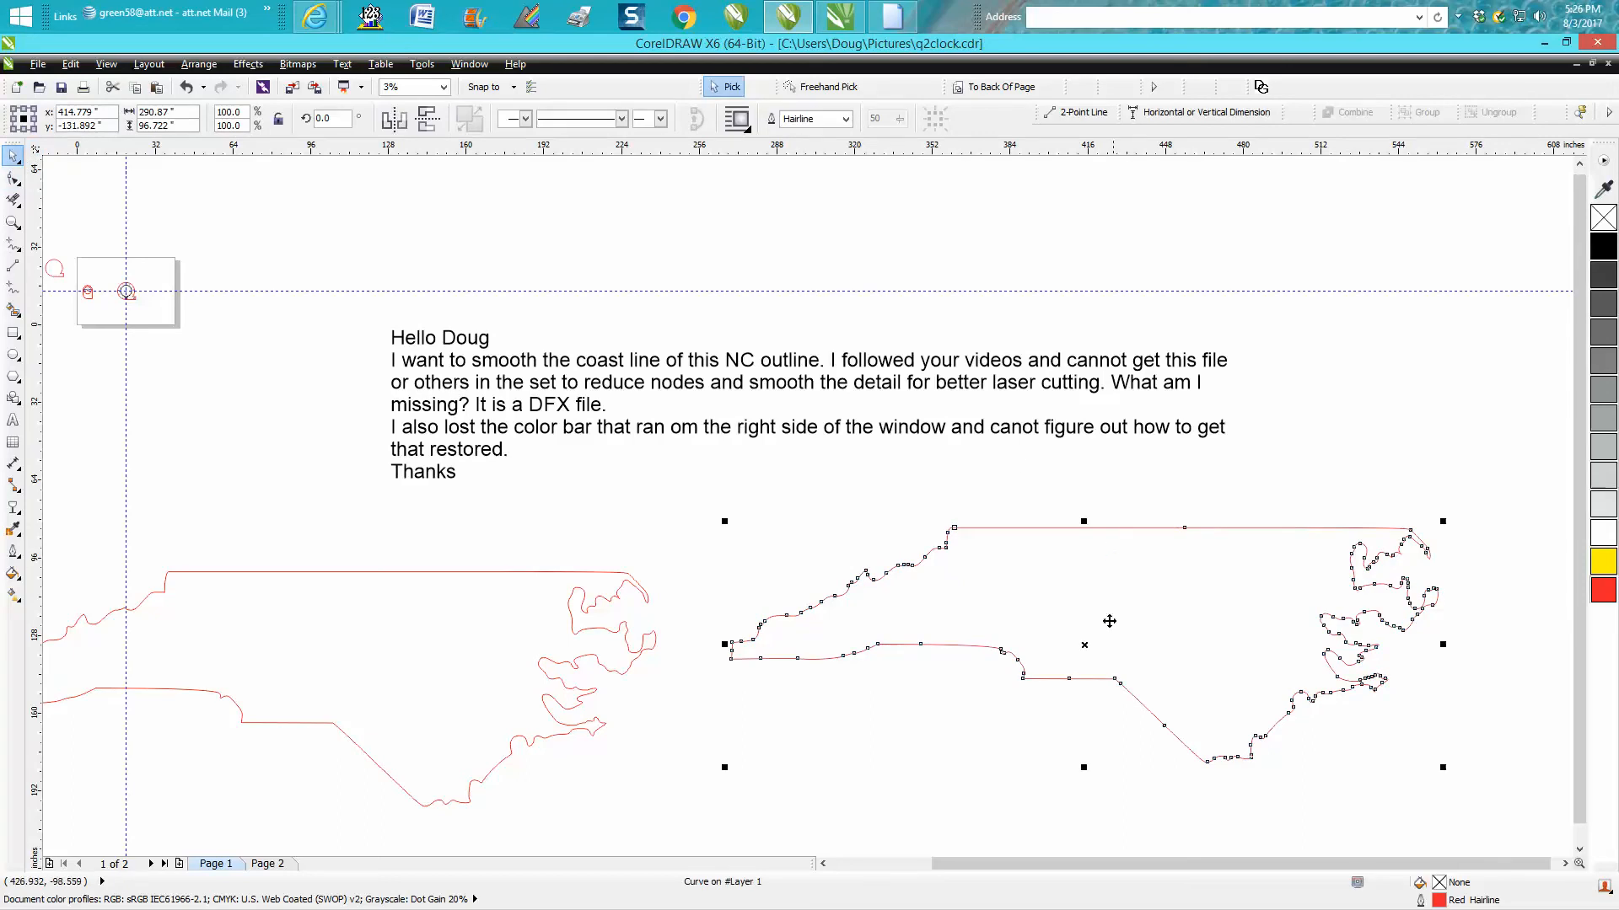
mouse_move(1096, 647)
left_mouse_down()
mouse_move(1076, 697)
mouse_move(1097, 651)
left_mouse_up()
- Move the node at the sharp notch in the new shape's northeastern coastline slightly downward
left_click(13, 222)
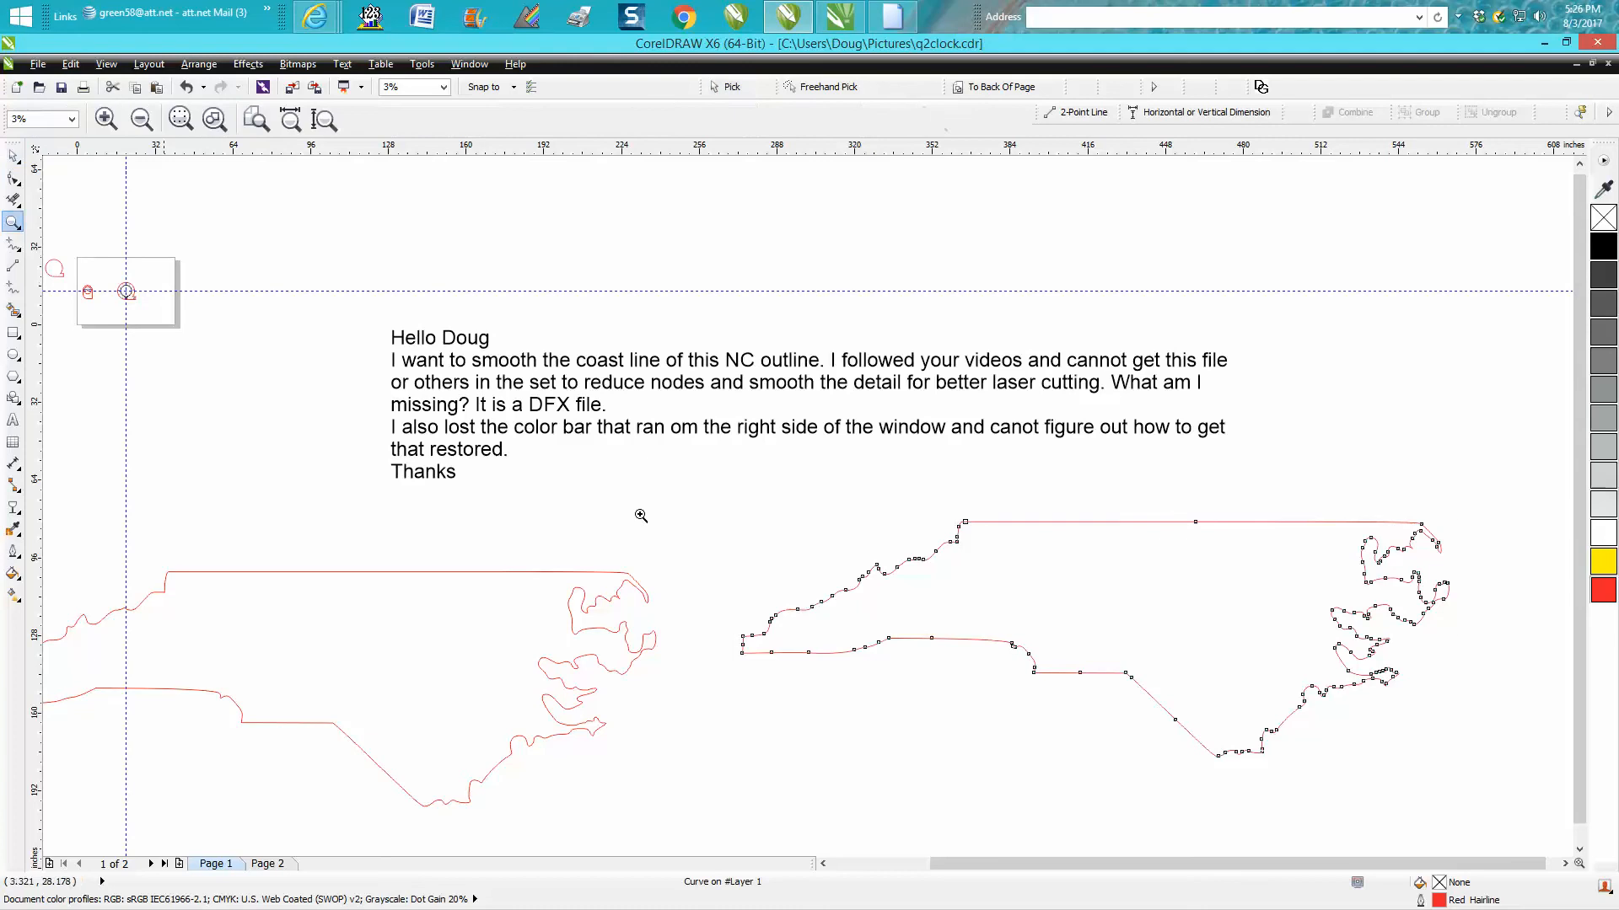
left_click_drag(705, 517, 1508, 856)
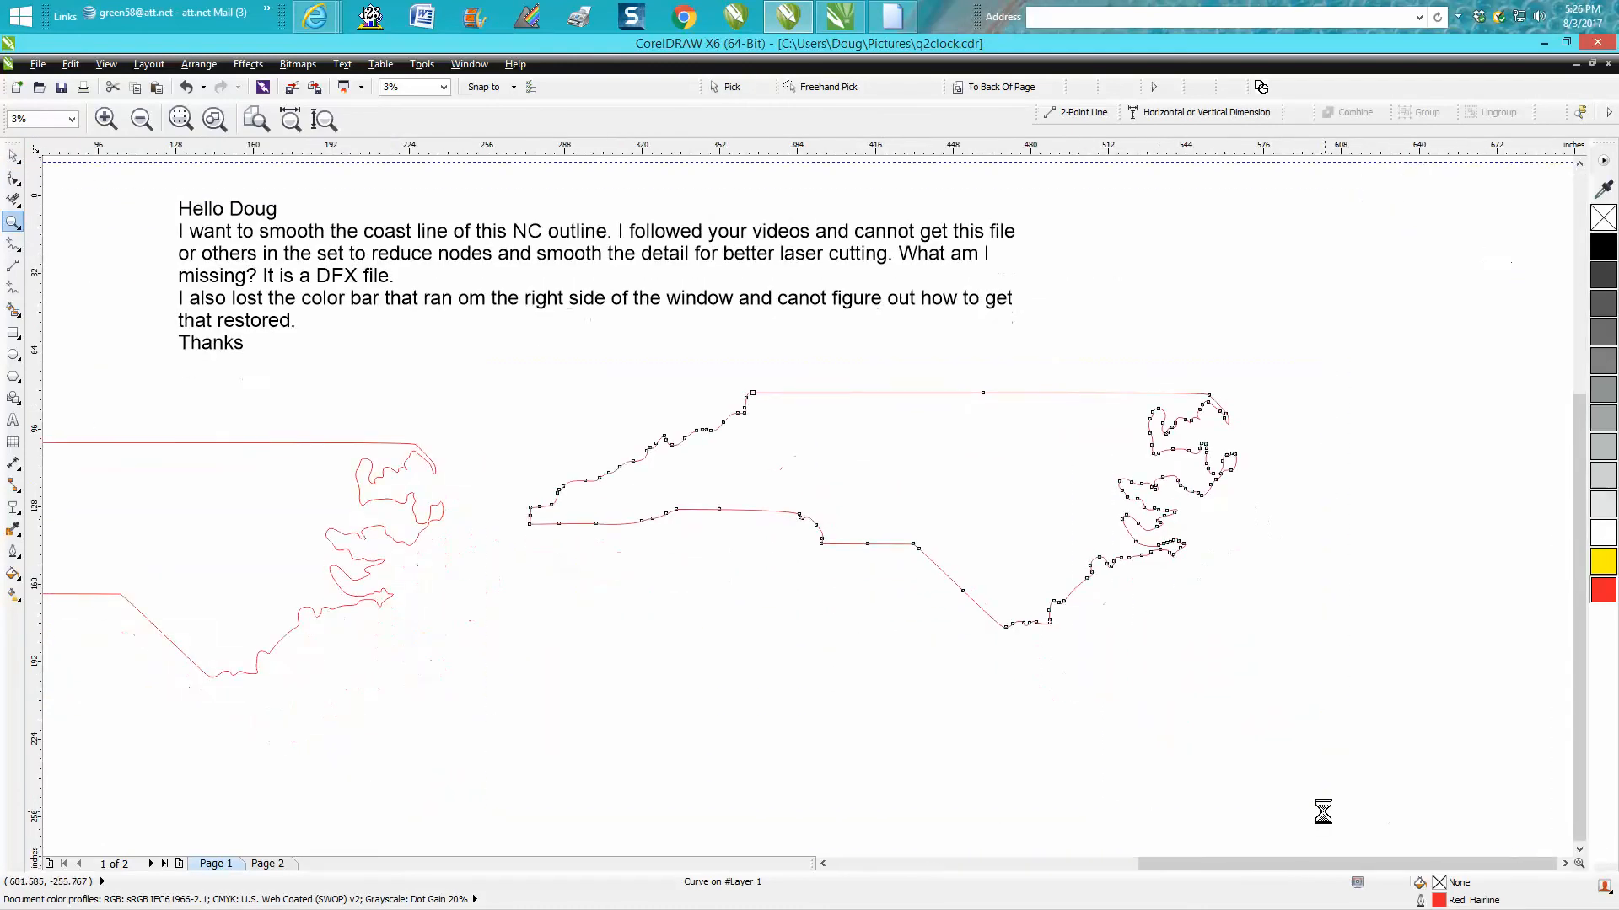
right_click(1282, 723)
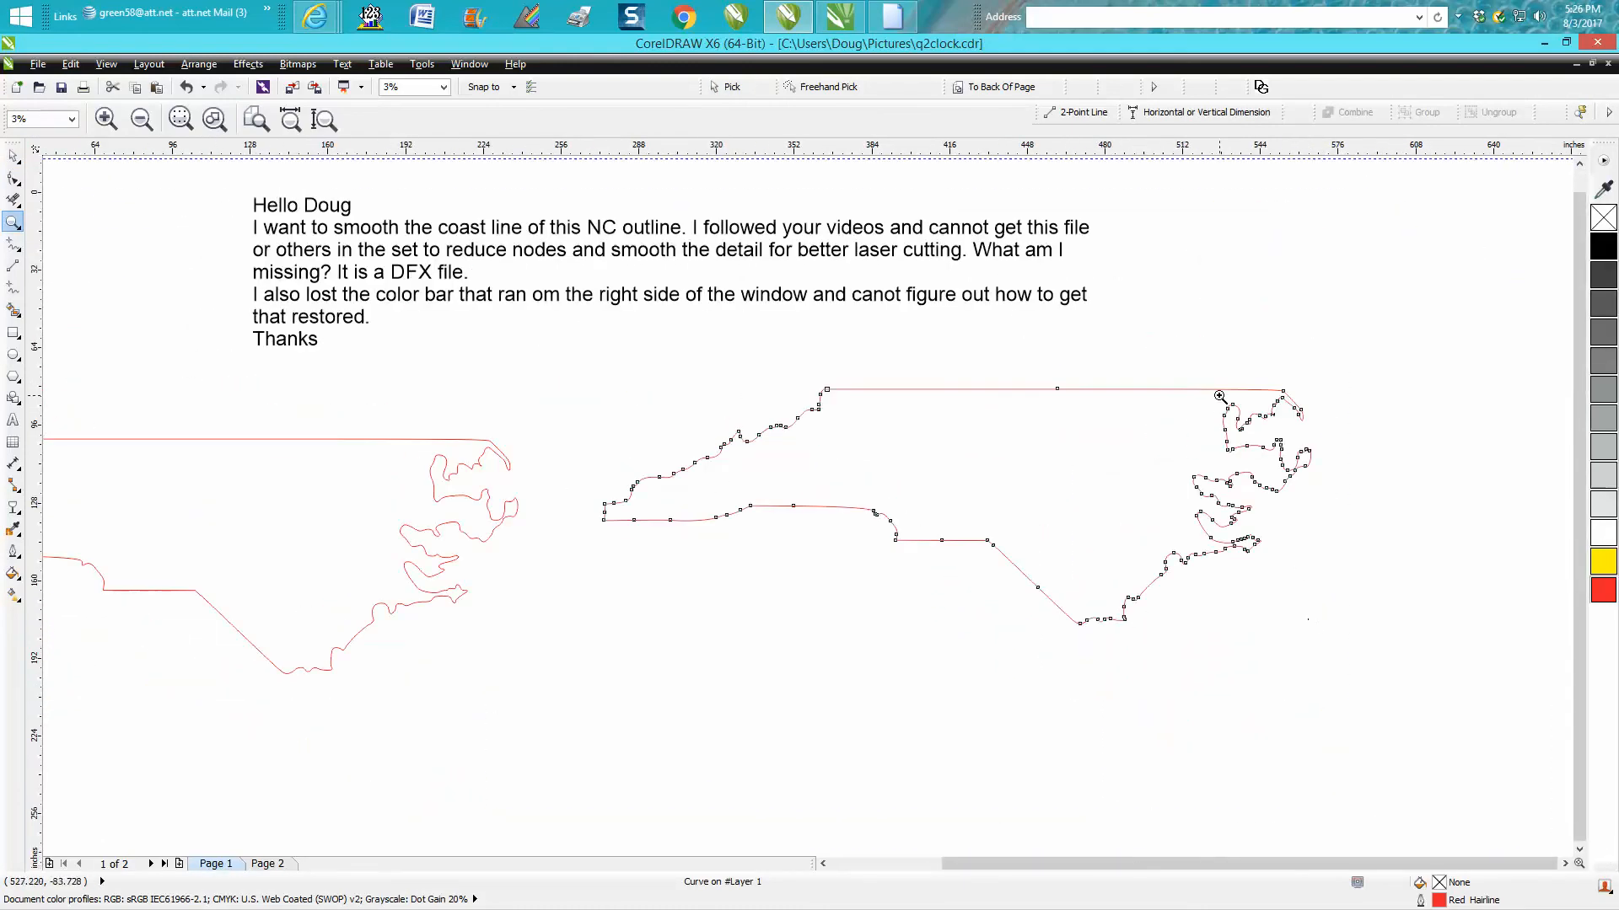
scroll(1000, 456, "down", 1)
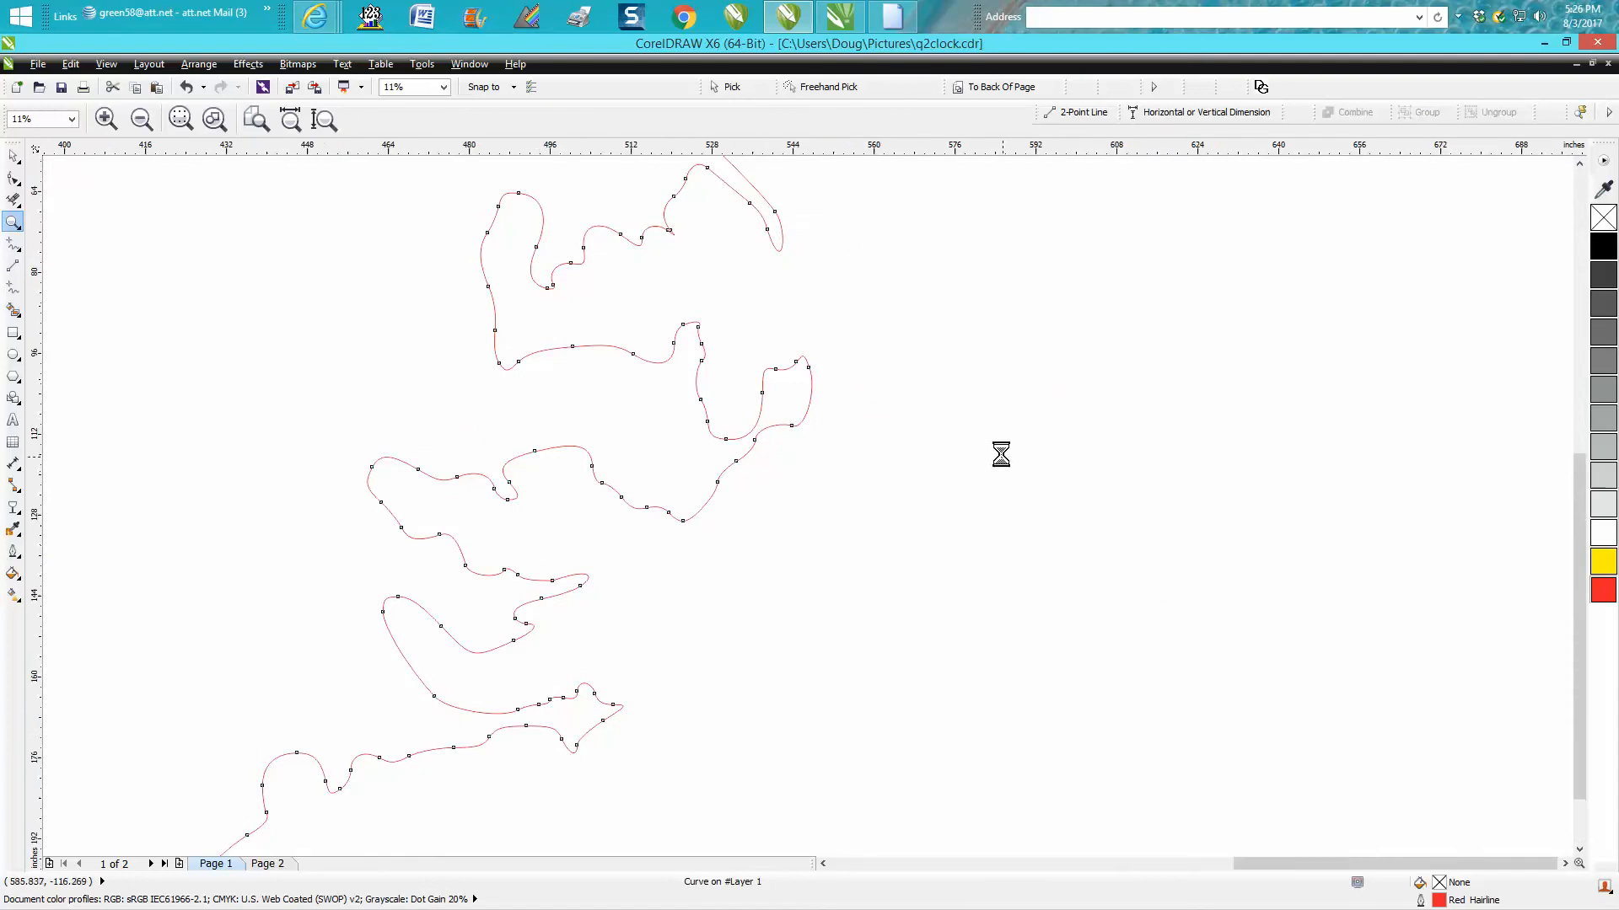
left_click_drag(770, 257, 1008, 539)
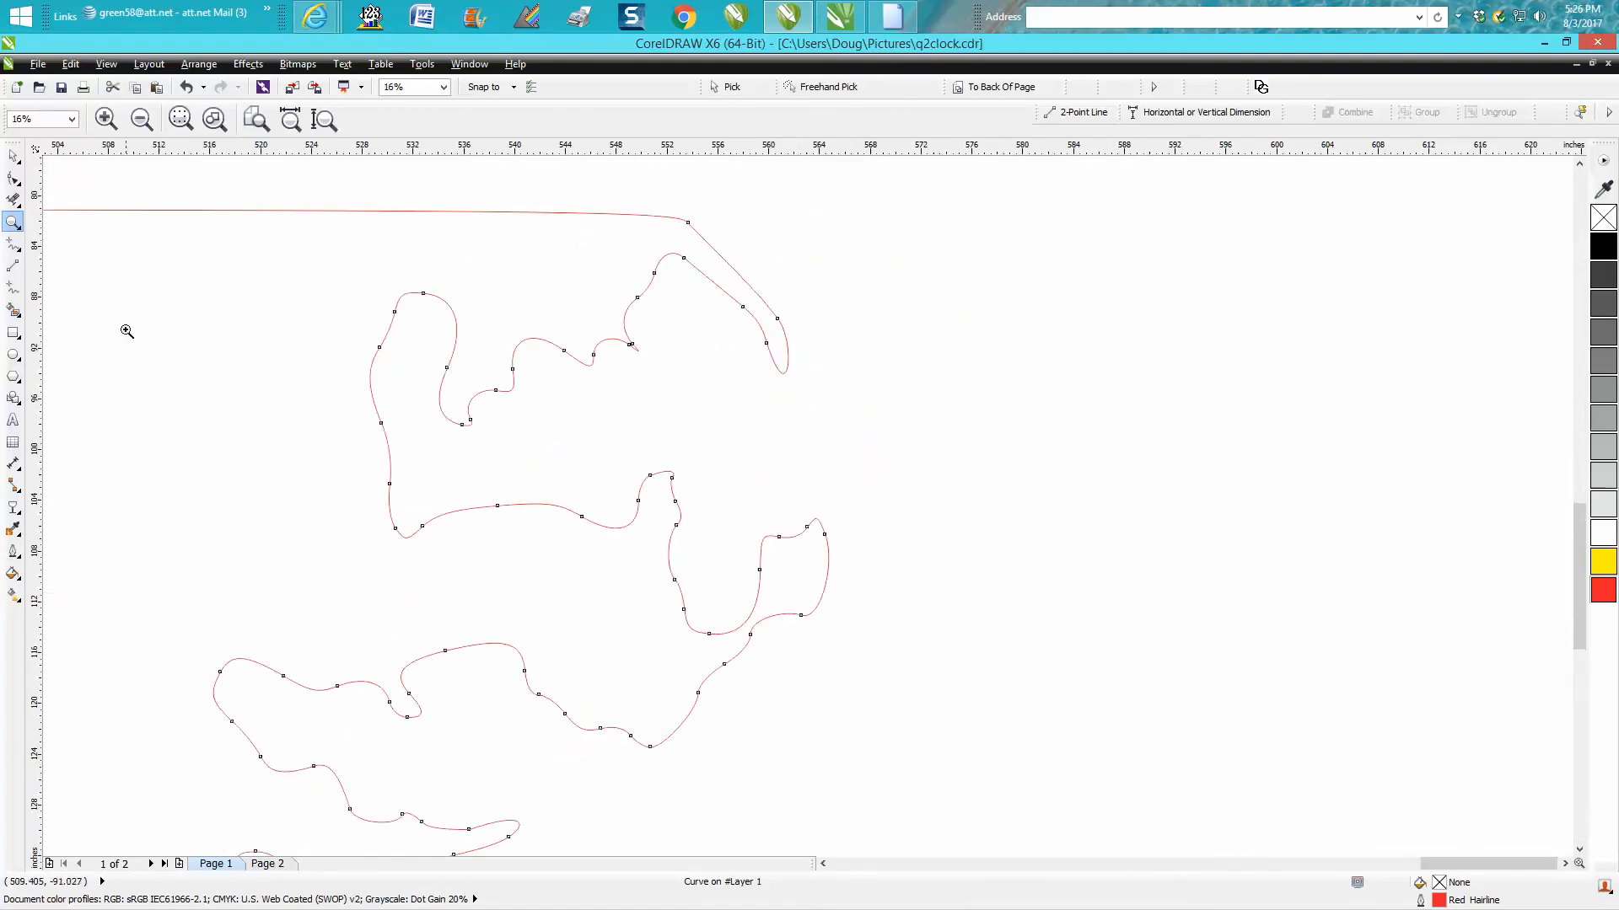
left_click(23, 181)
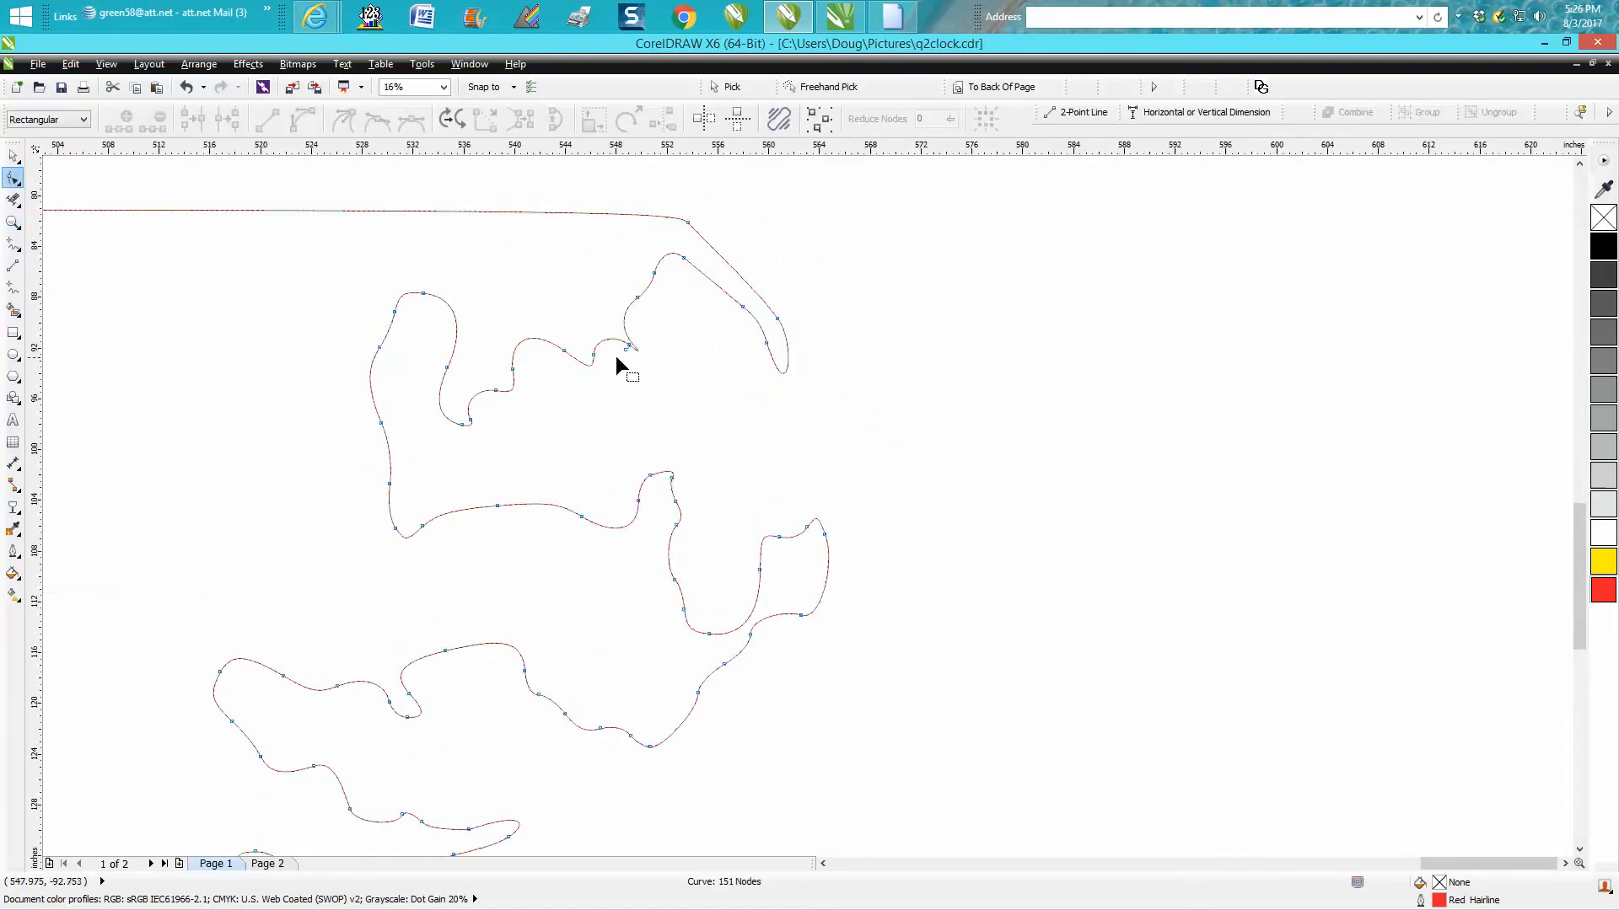
left_click(14, 222)
left_click_drag(553, 298, 833, 483)
left_click_drag(523, 325, 521, 350)
scroll(618, 436, "down", 3)
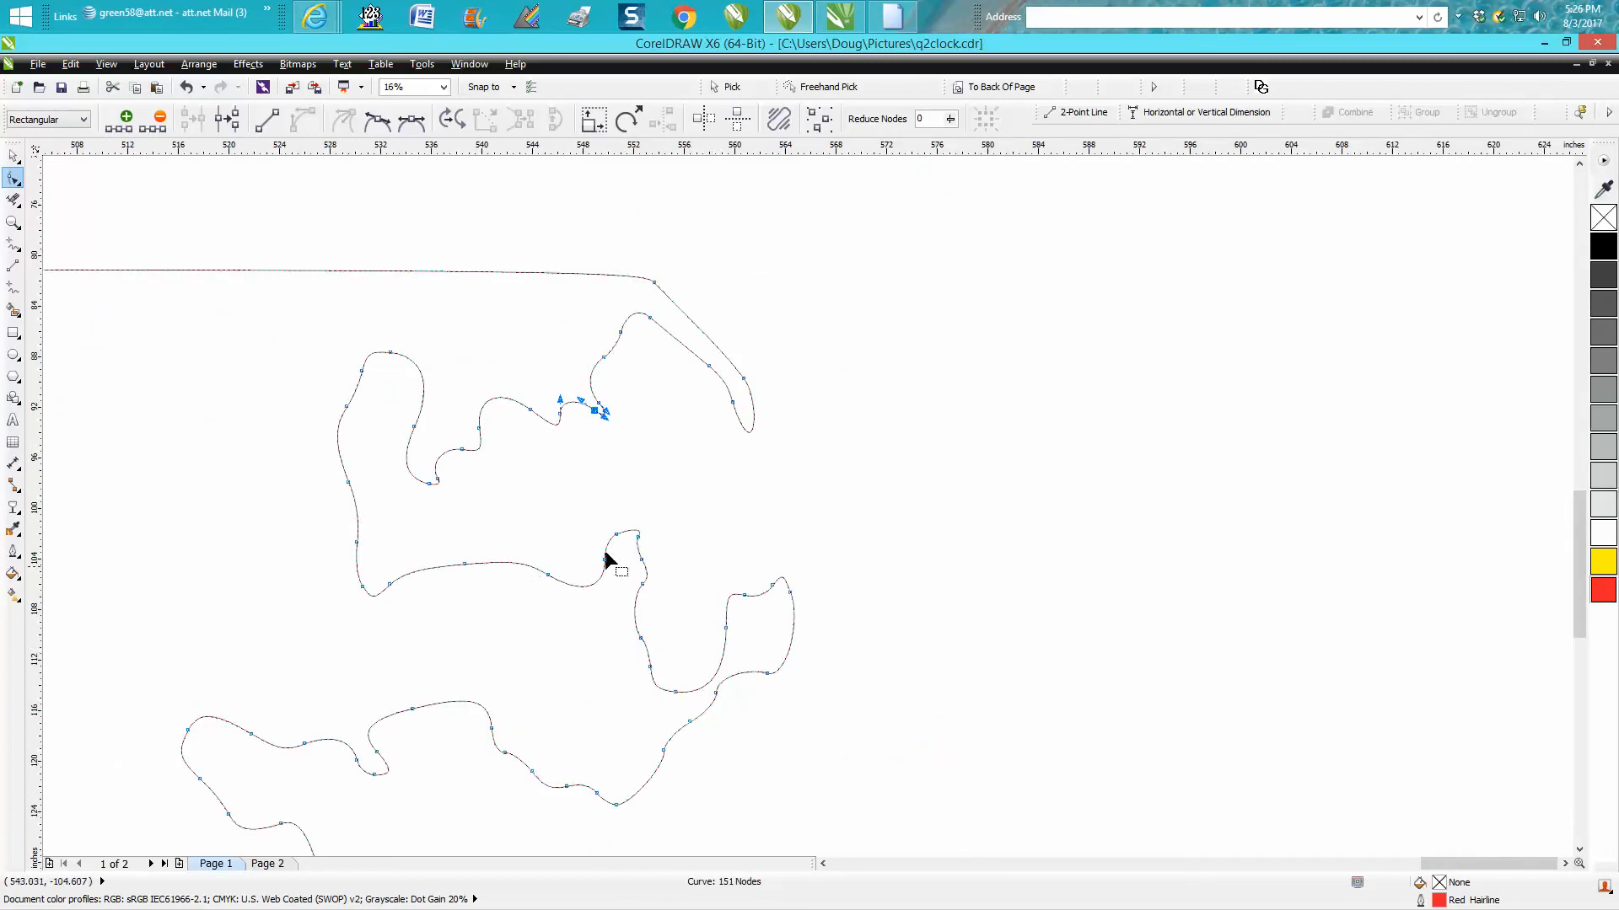
- Widen the narrow neck of the eastern coastline by moving its node outward, and reshape the adjoining segment with its control handle
left_click(13, 222)
left_click_drag(546, 526, 931, 784)
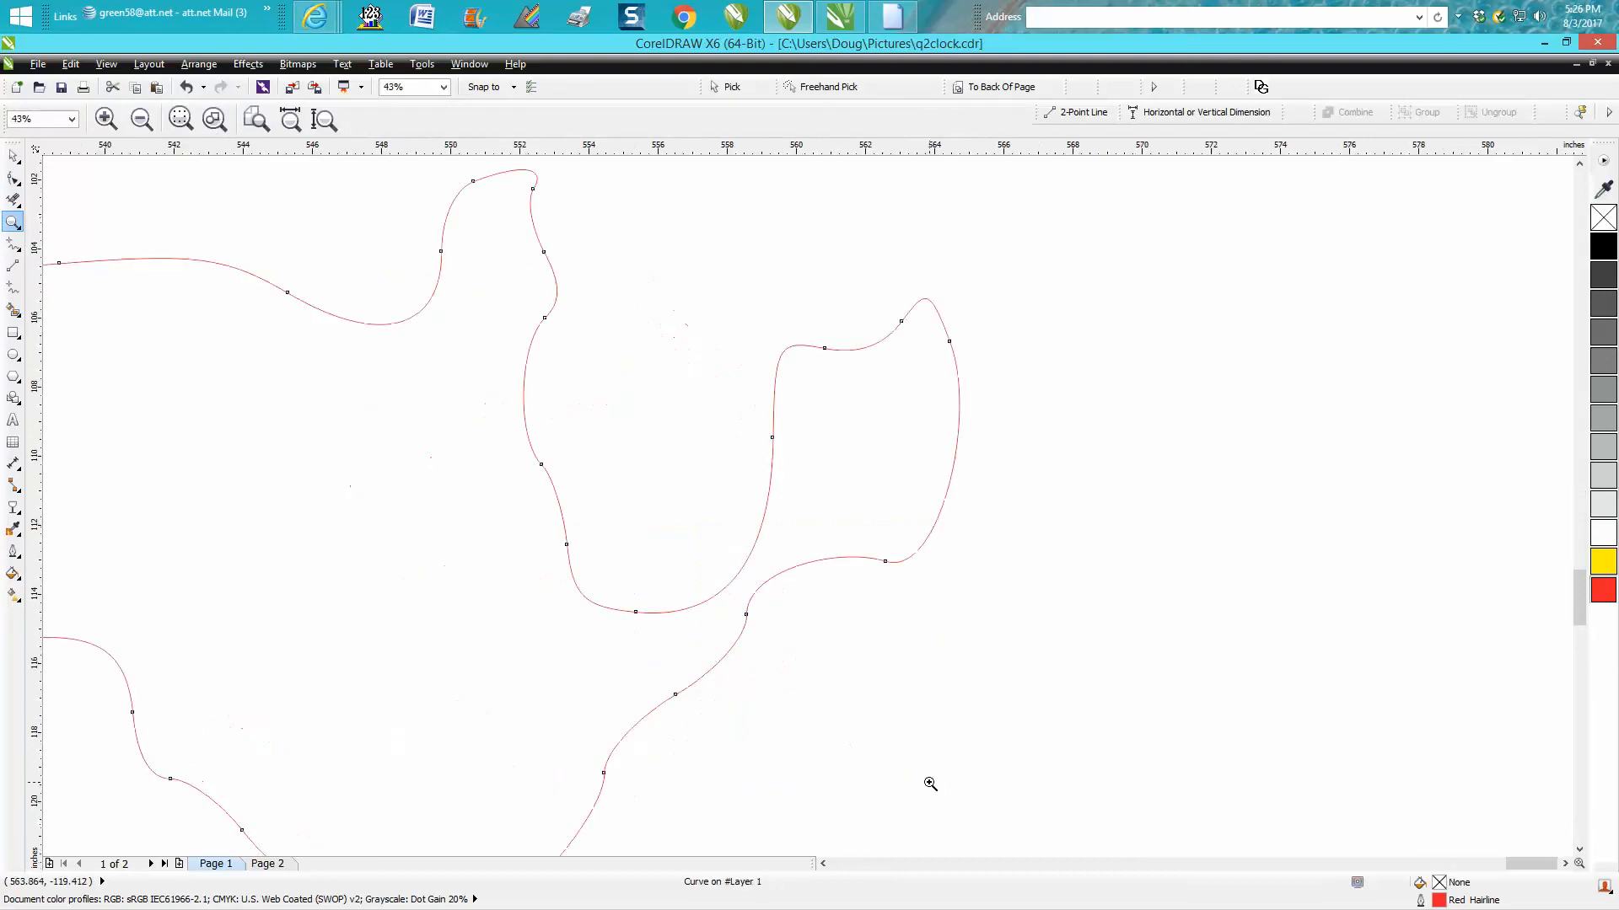
left_click(14, 180)
left_click_drag(747, 617, 790, 640)
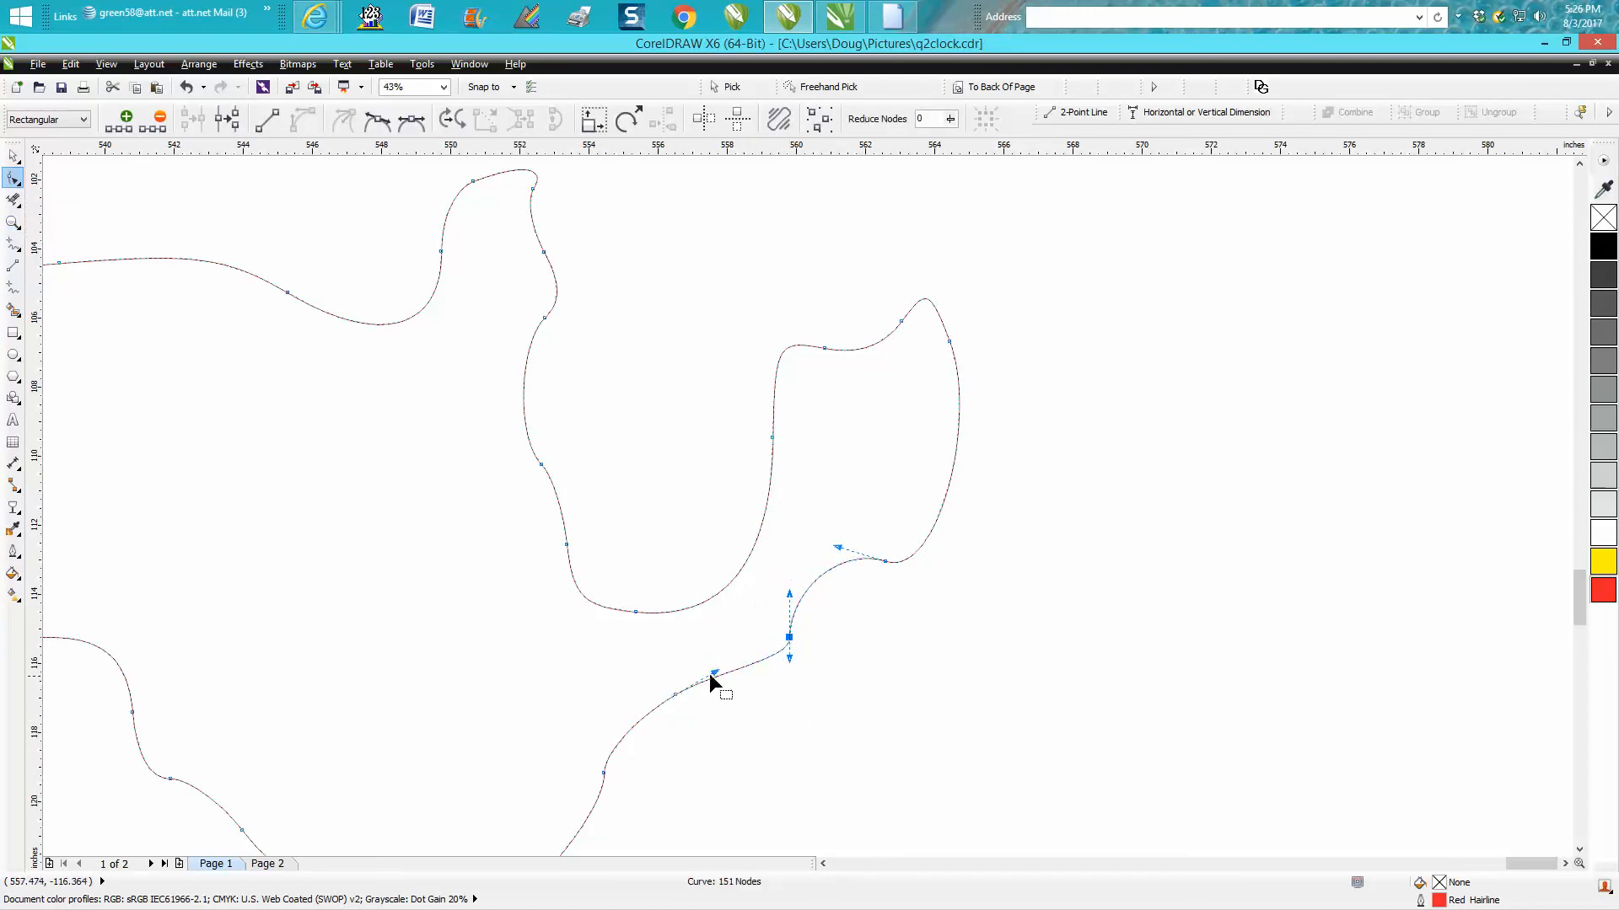
left_click_drag(710, 674, 814, 629)
scroll(1034, 716, "down", 2)
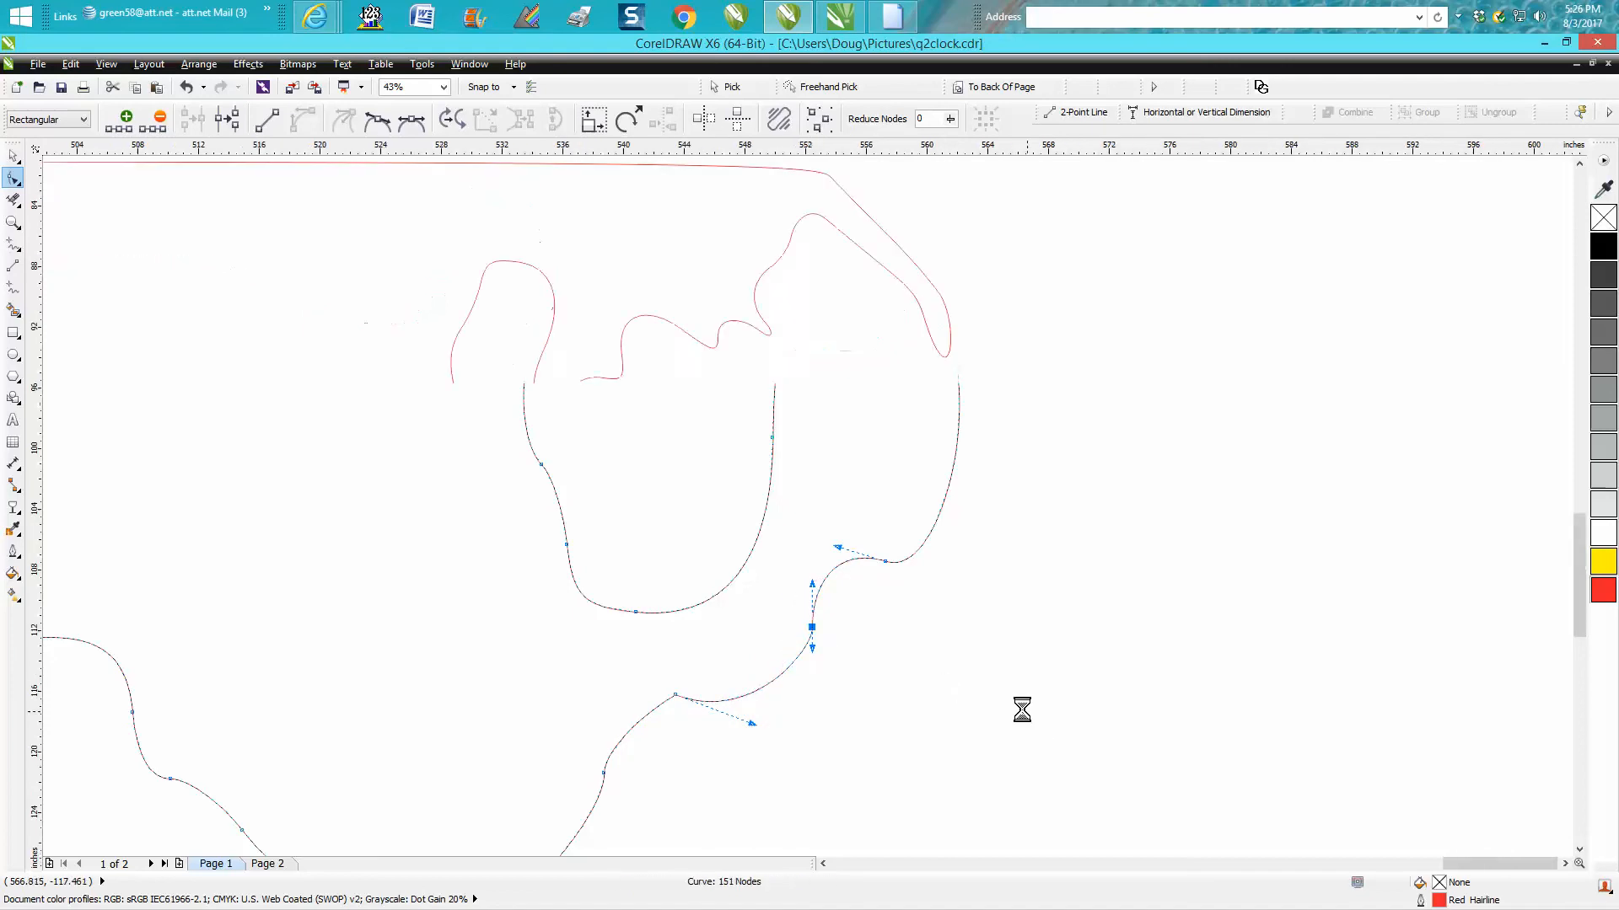
- Select all nodes along the western end of the state outline and simplify that section with Reduce Nodes
scroll(1024, 709, "down", 1)
scroll(1020, 710, "down", 1)
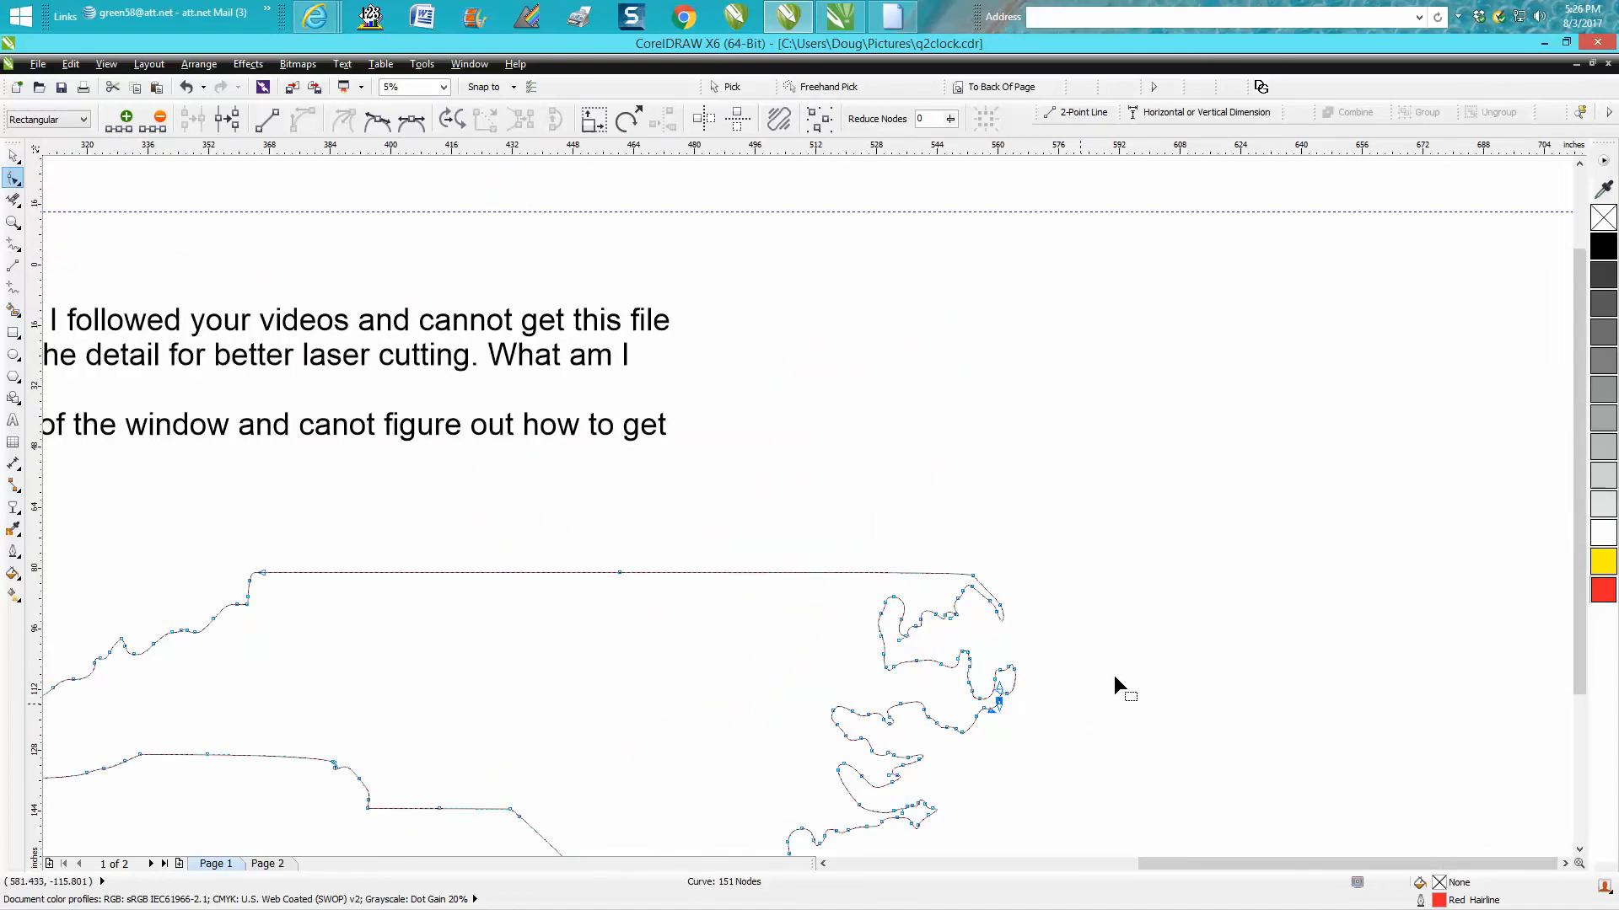
left_click_drag(1585, 524, 1585, 477)
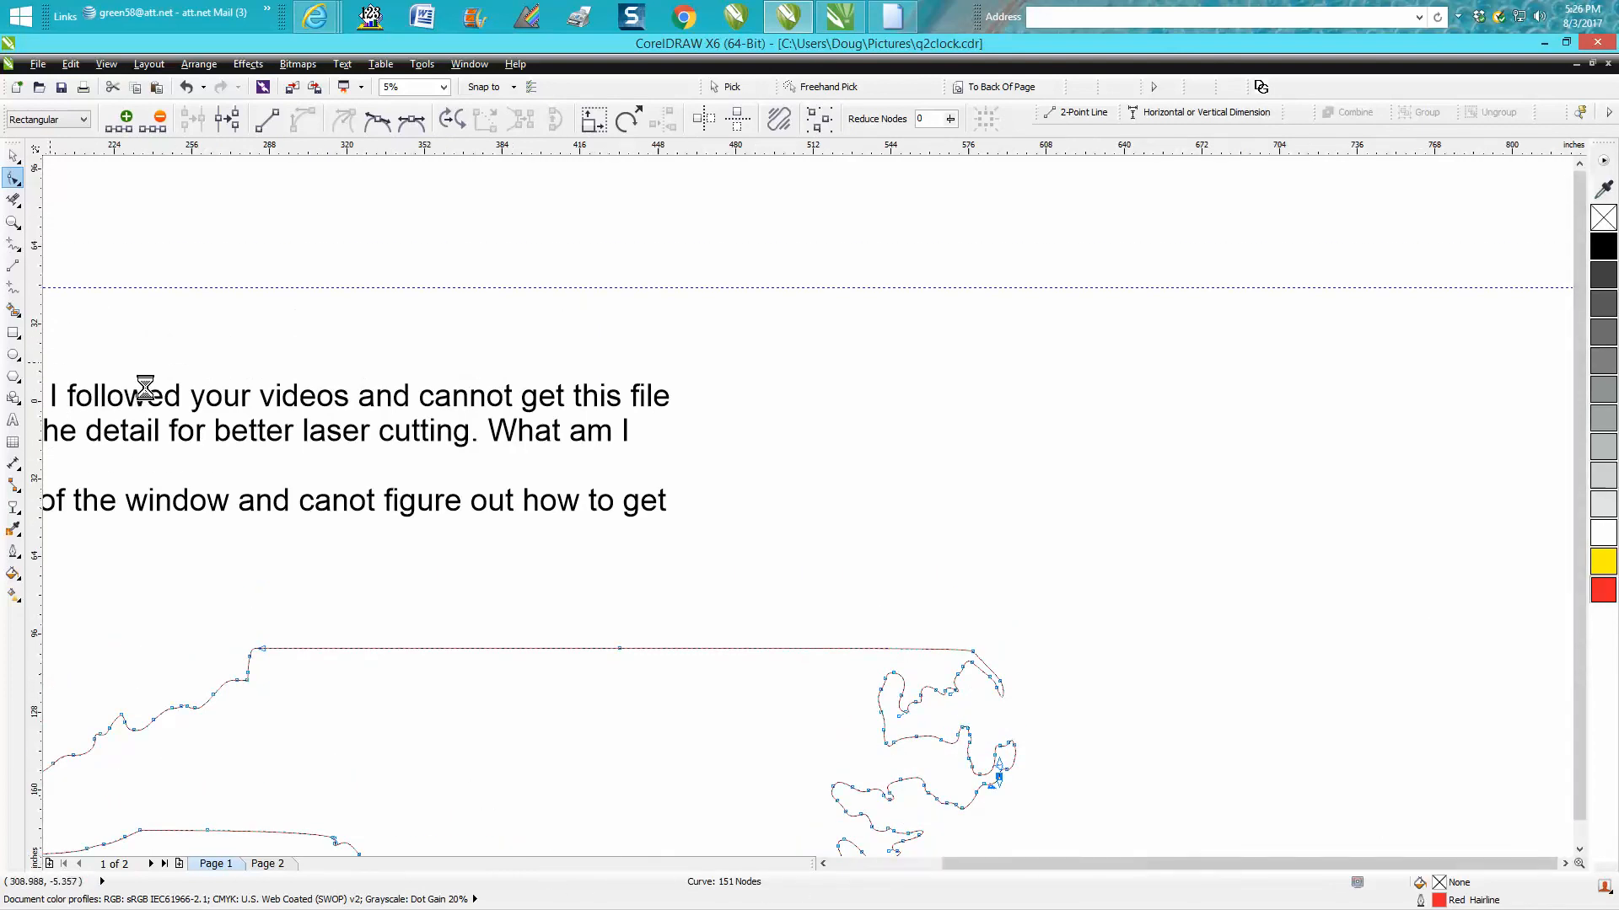
scroll(144, 379, "down", 1)
left_click(14, 222)
left_click_drag(175, 553, 561, 746)
left_click(14, 178)
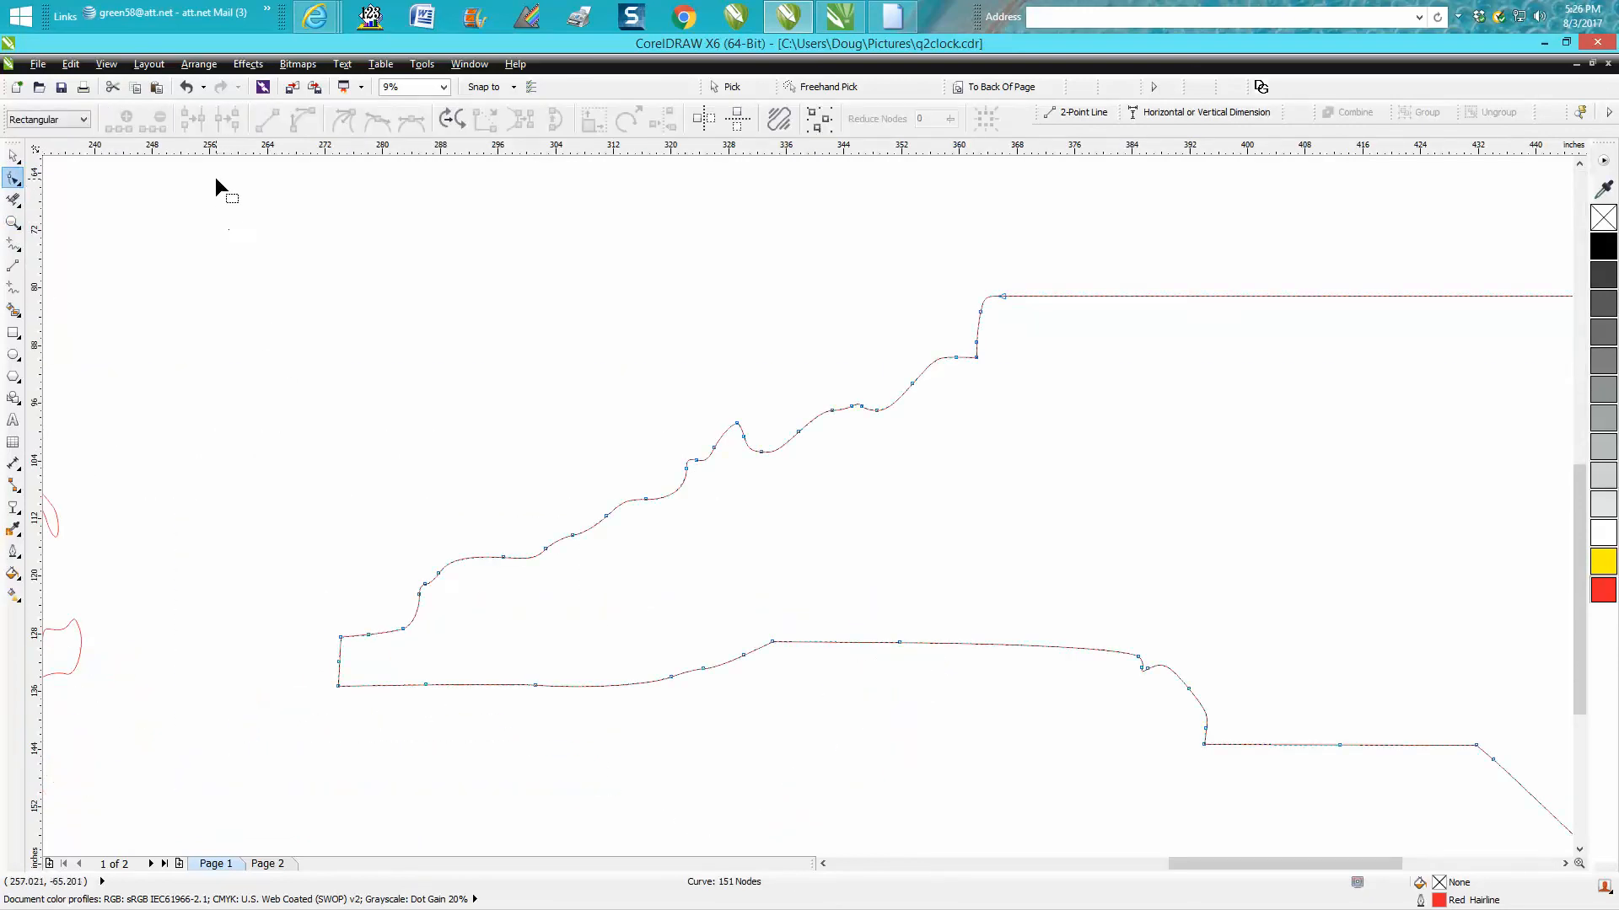
left_click_drag(216, 179, 1027, 764)
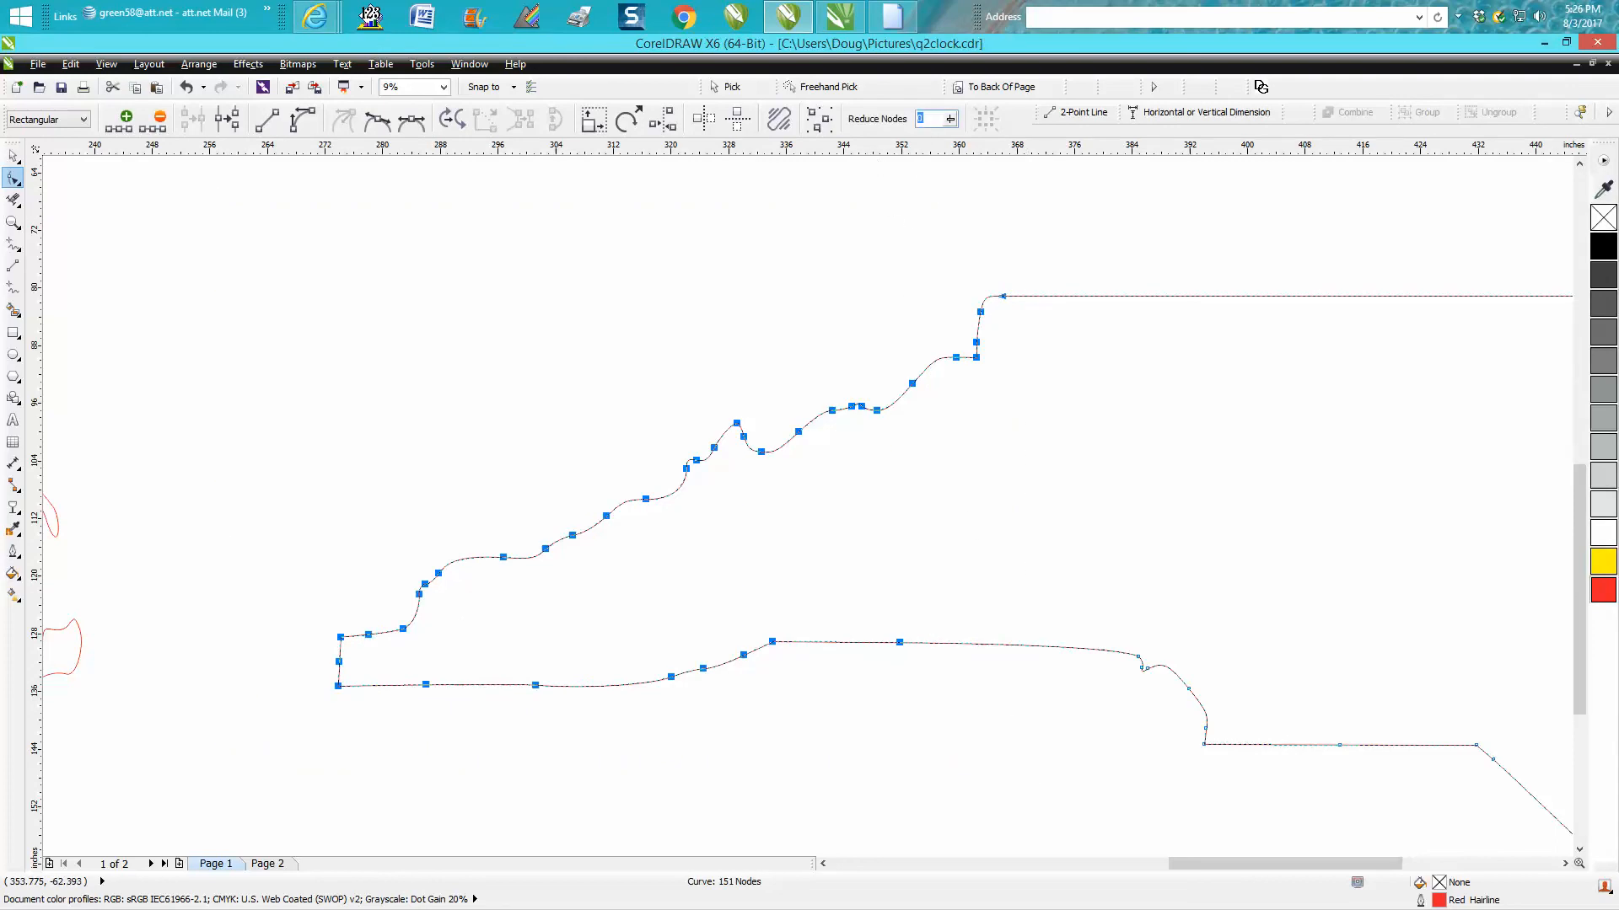
key("Return")
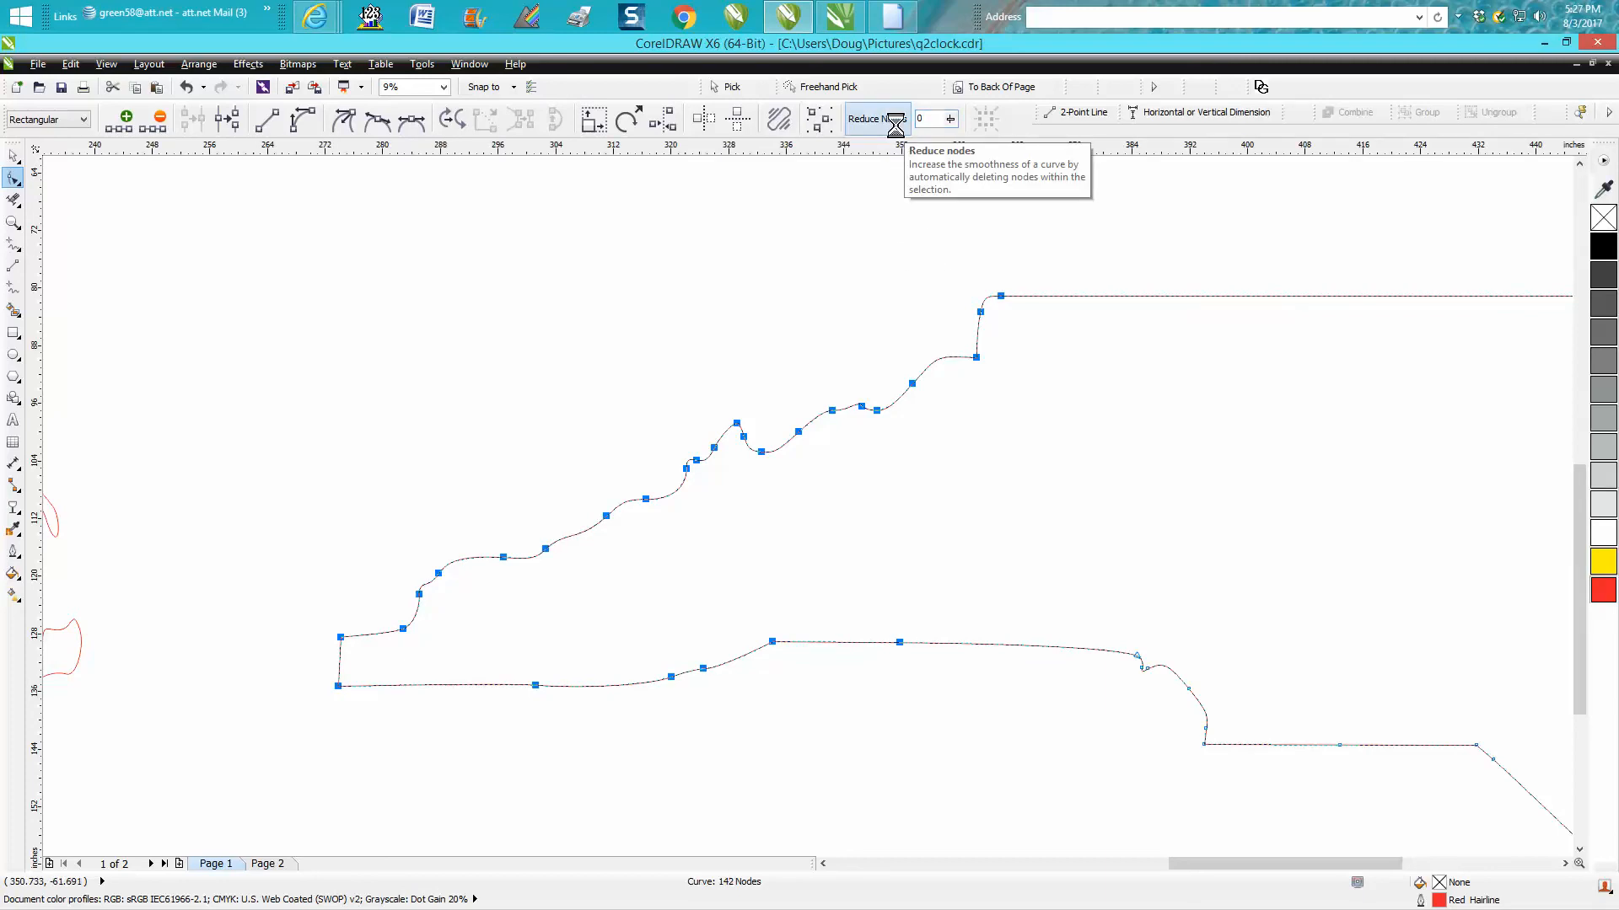
key("Return")
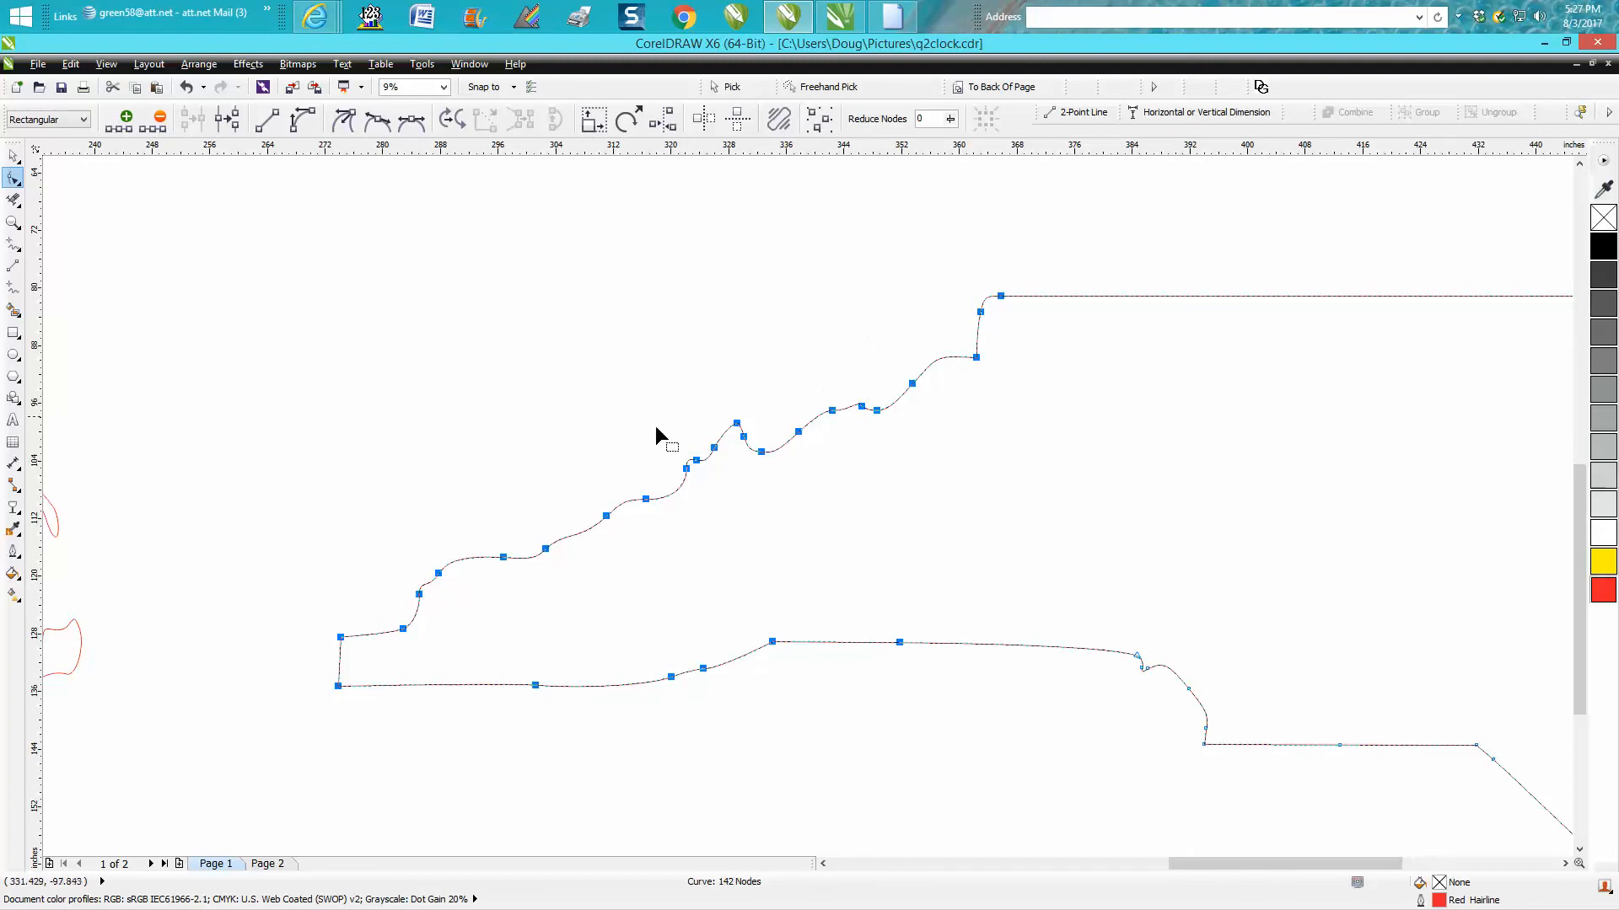
- Check the simplified northwestern border and the southern border's notch up close, and move the whole outline farther away from the original
left_click(13, 223)
left_click_drag(670, 380, 848, 530)
scroll(848, 526, "down", 3)
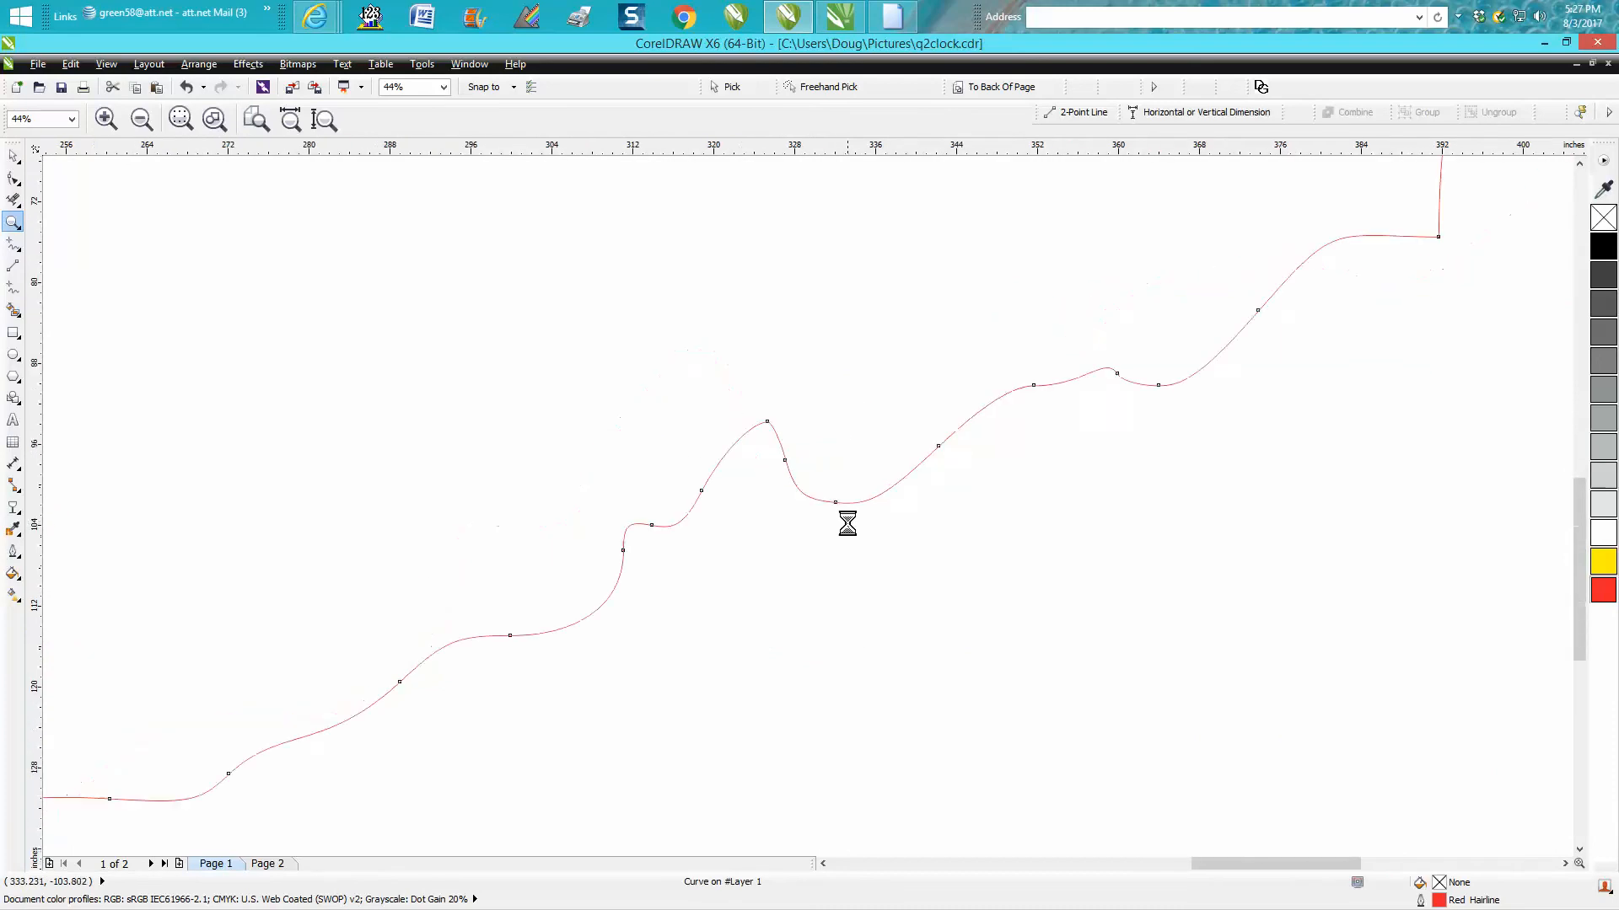
left_click_drag(1093, 645, 1178, 723)
scroll(746, 527, "down", 3)
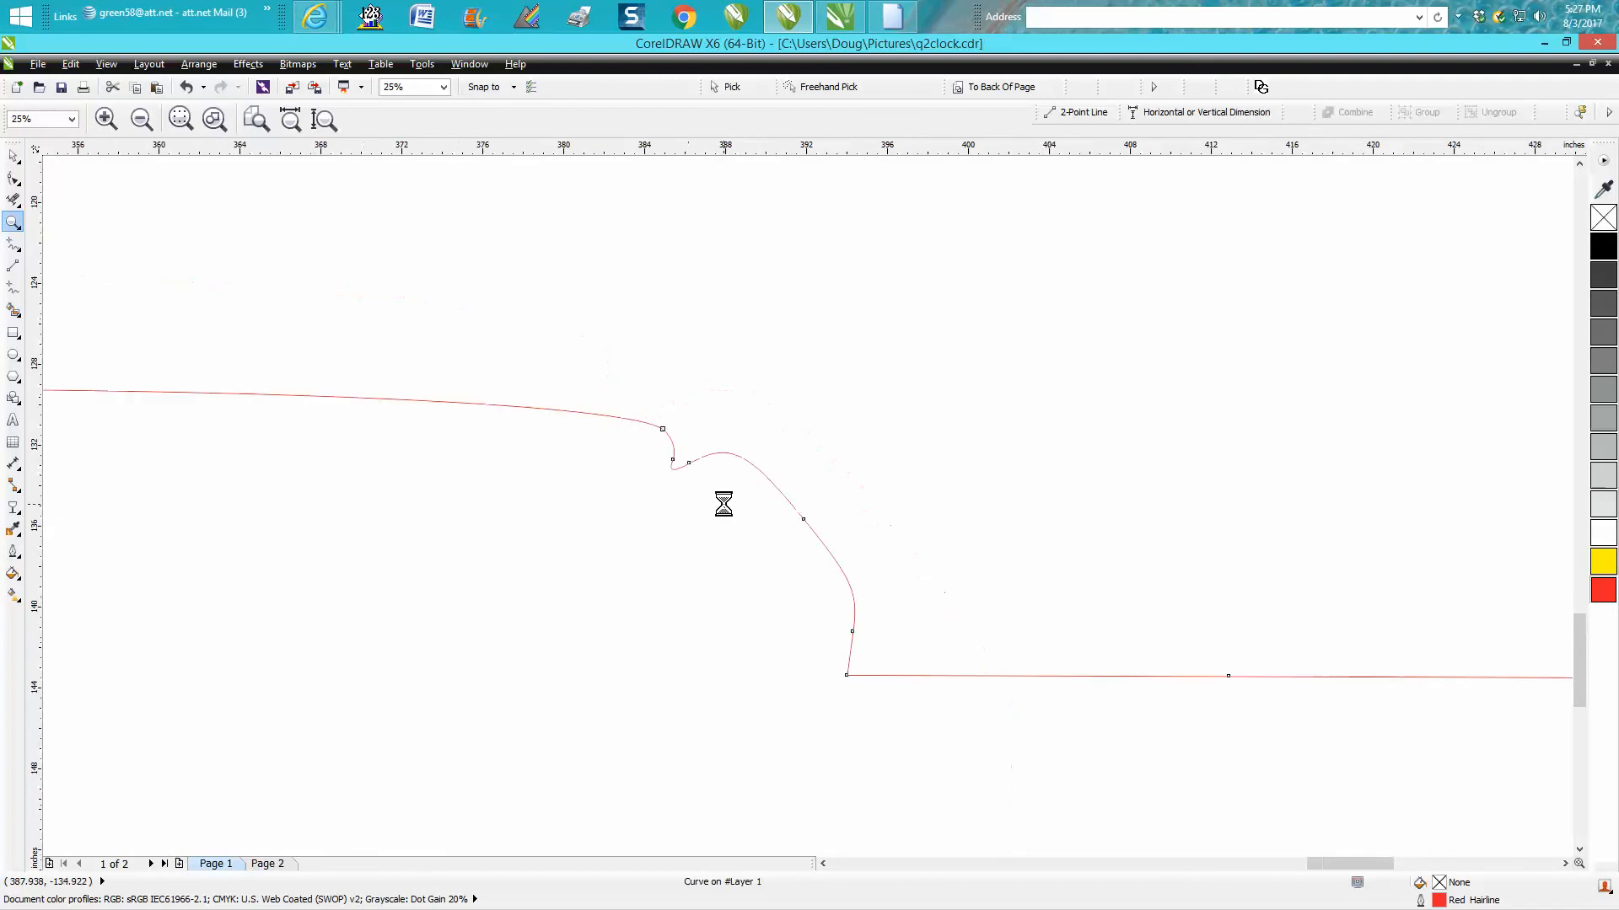
scroll(721, 501, "down", 1)
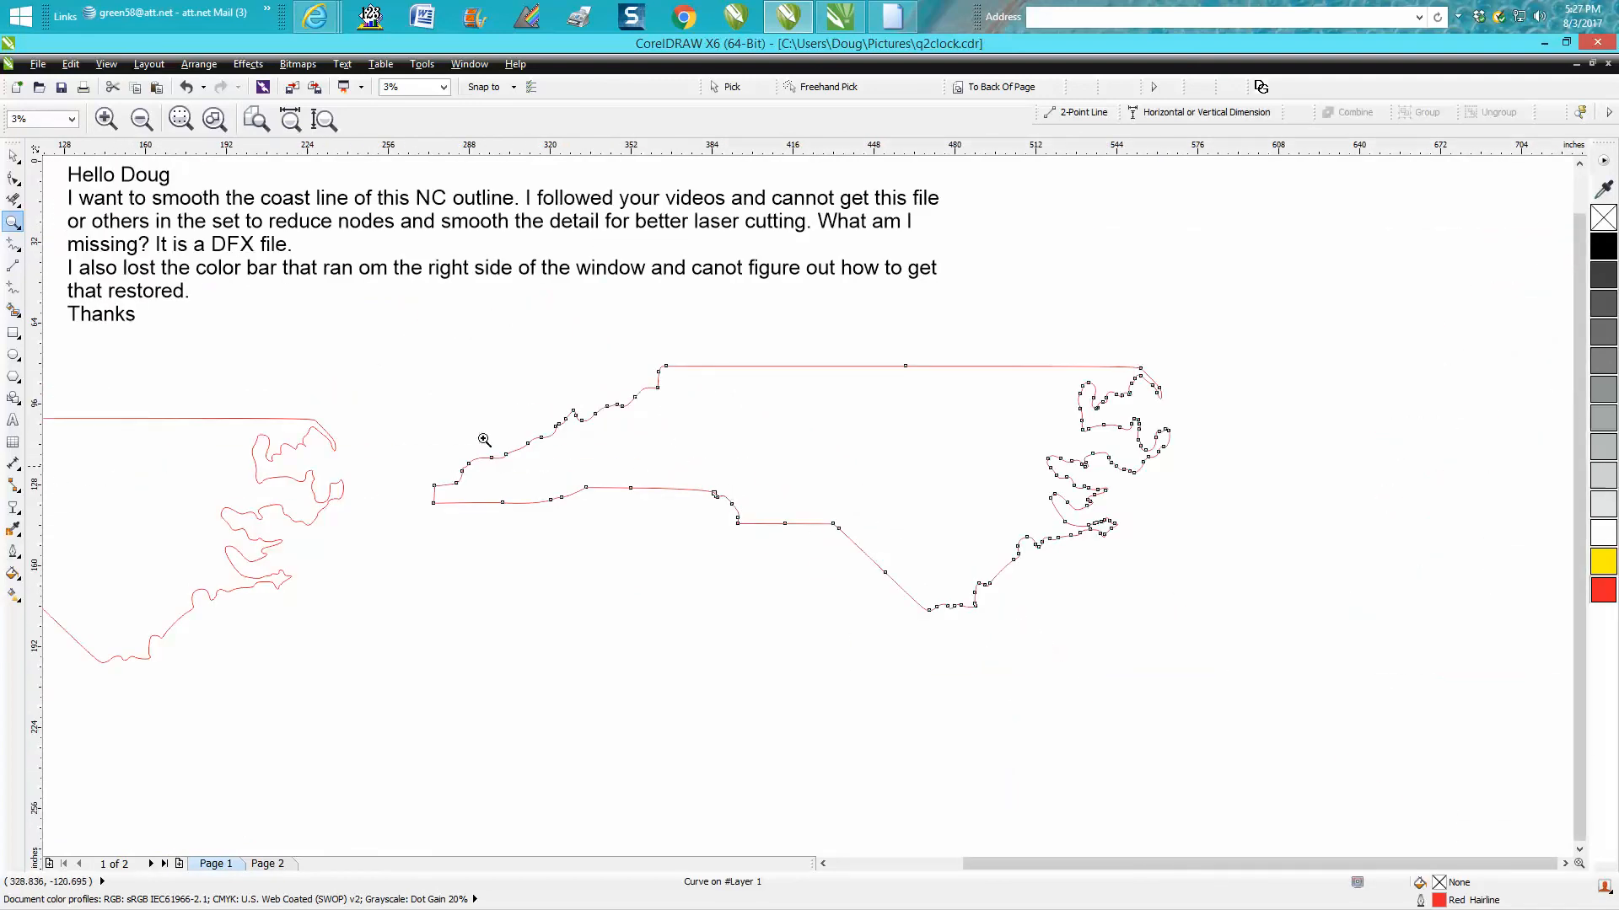
left_click(12, 155)
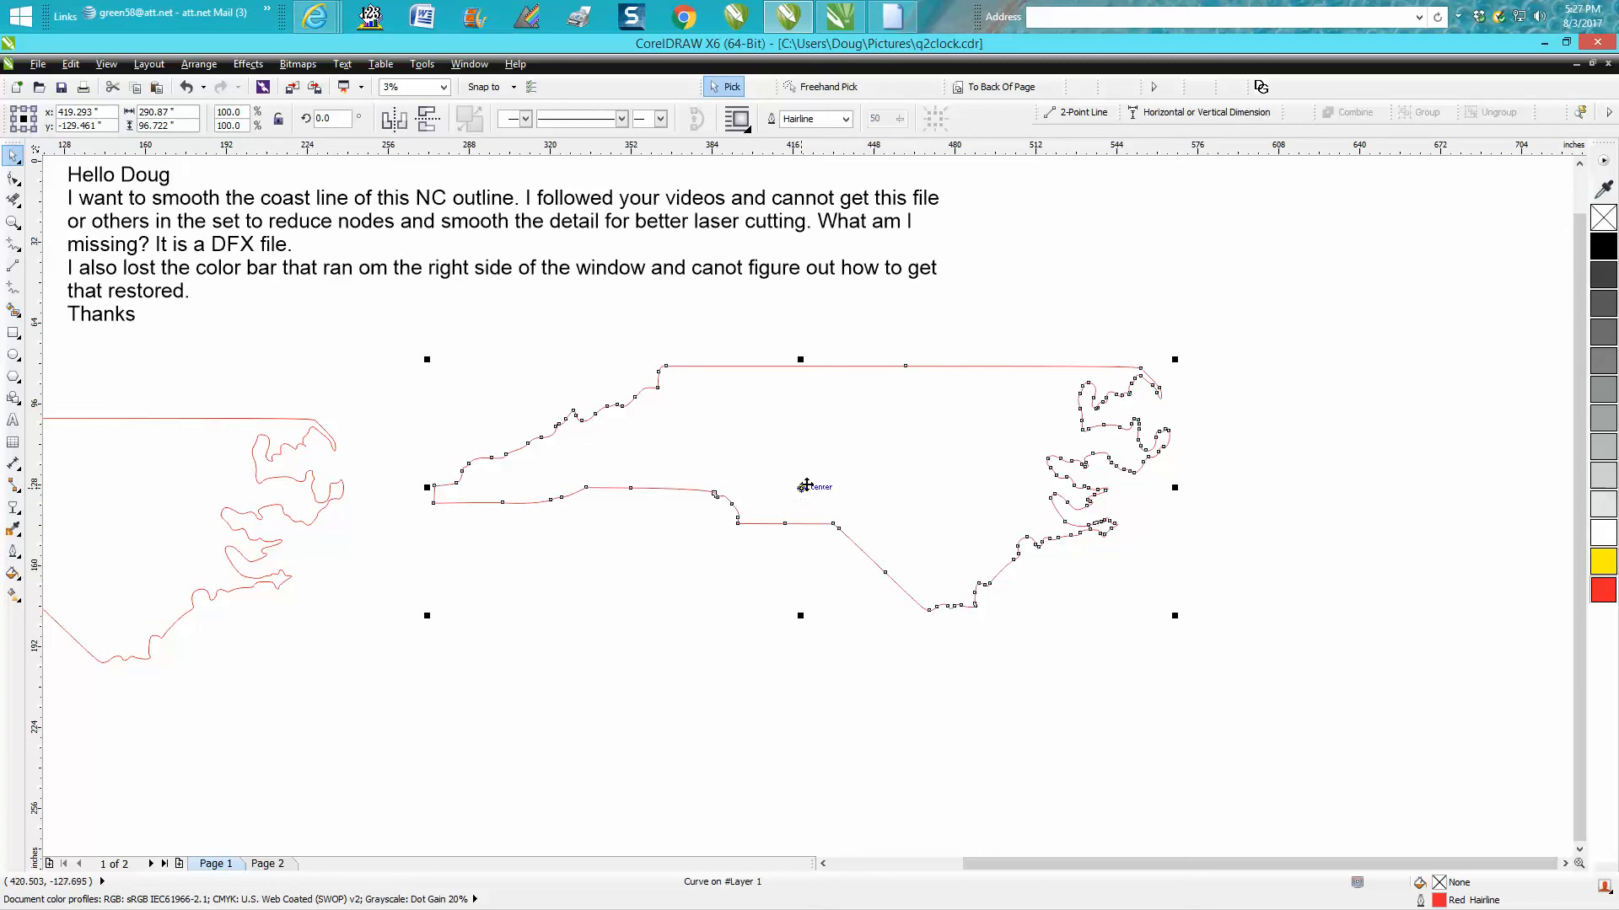
left_click_drag(806, 486, 914, 505)
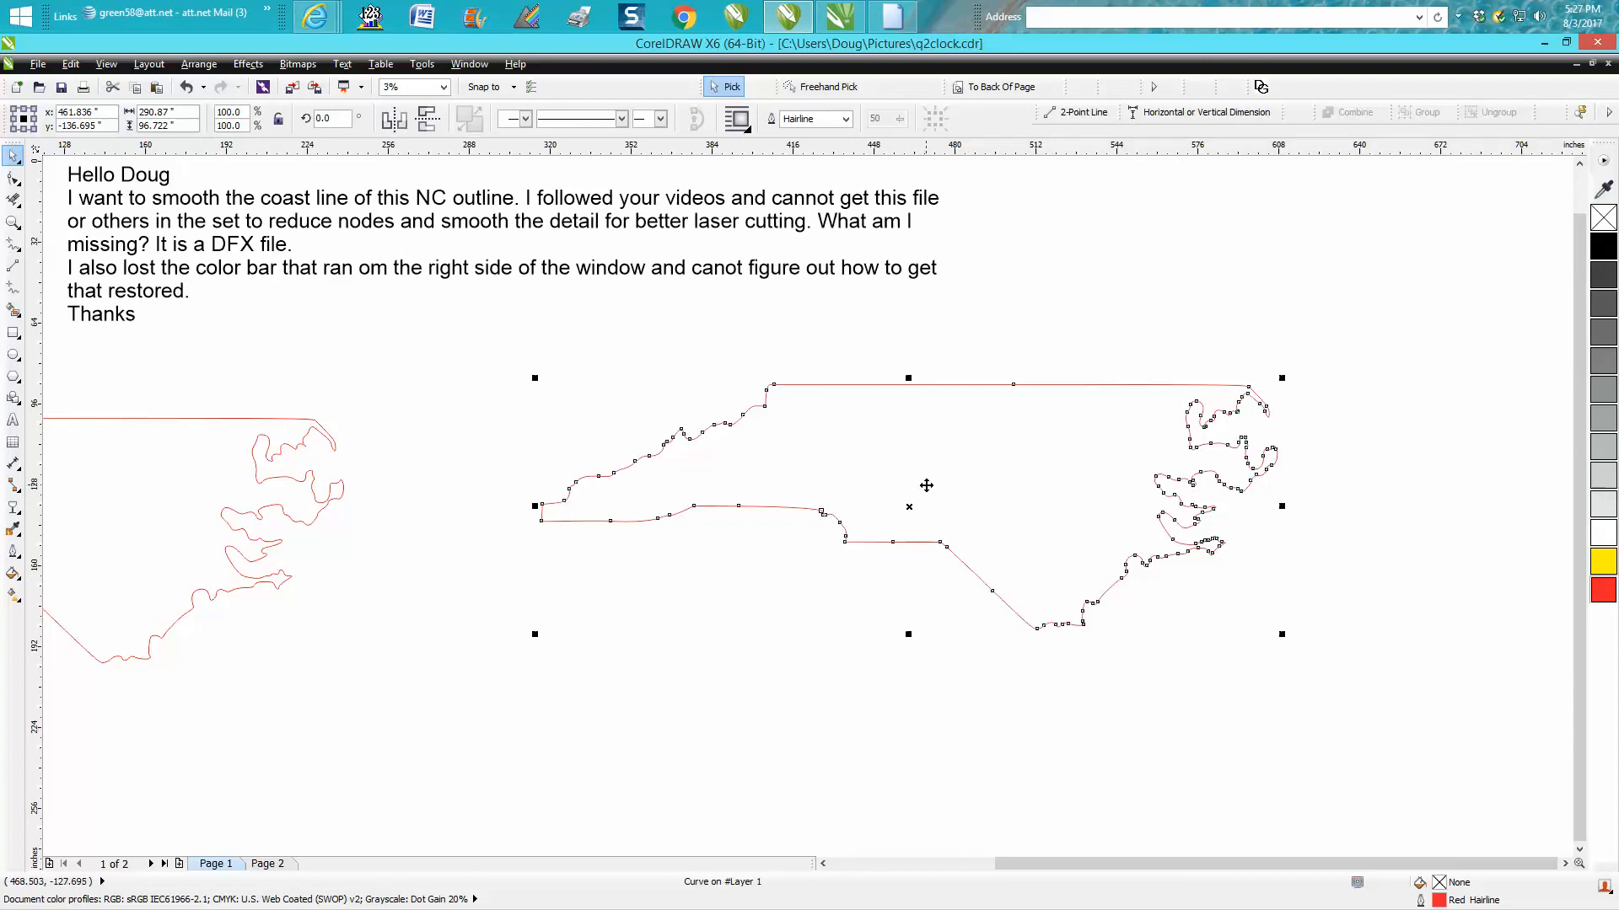
- Draw a rectangle about 368 by 168 inches around the outline and Smart Fill the area between them black
left_click(12, 332)
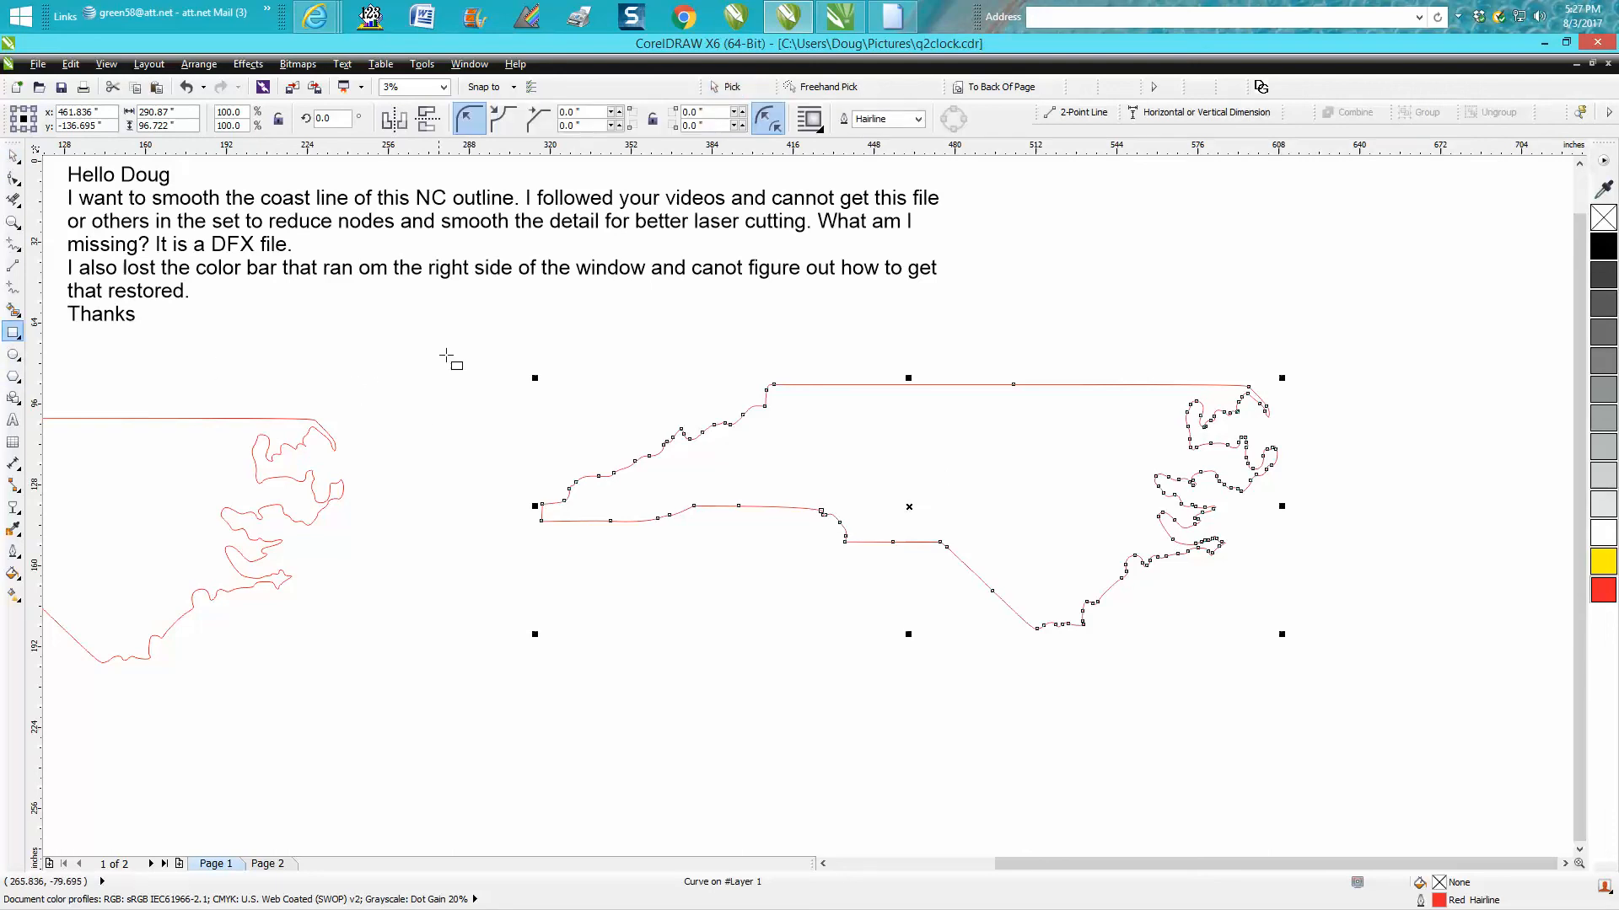
mouse_move(457, 327)
left_mouse_down()
mouse_move(827, 612)
mouse_move(1391, 751)
left_mouse_up()
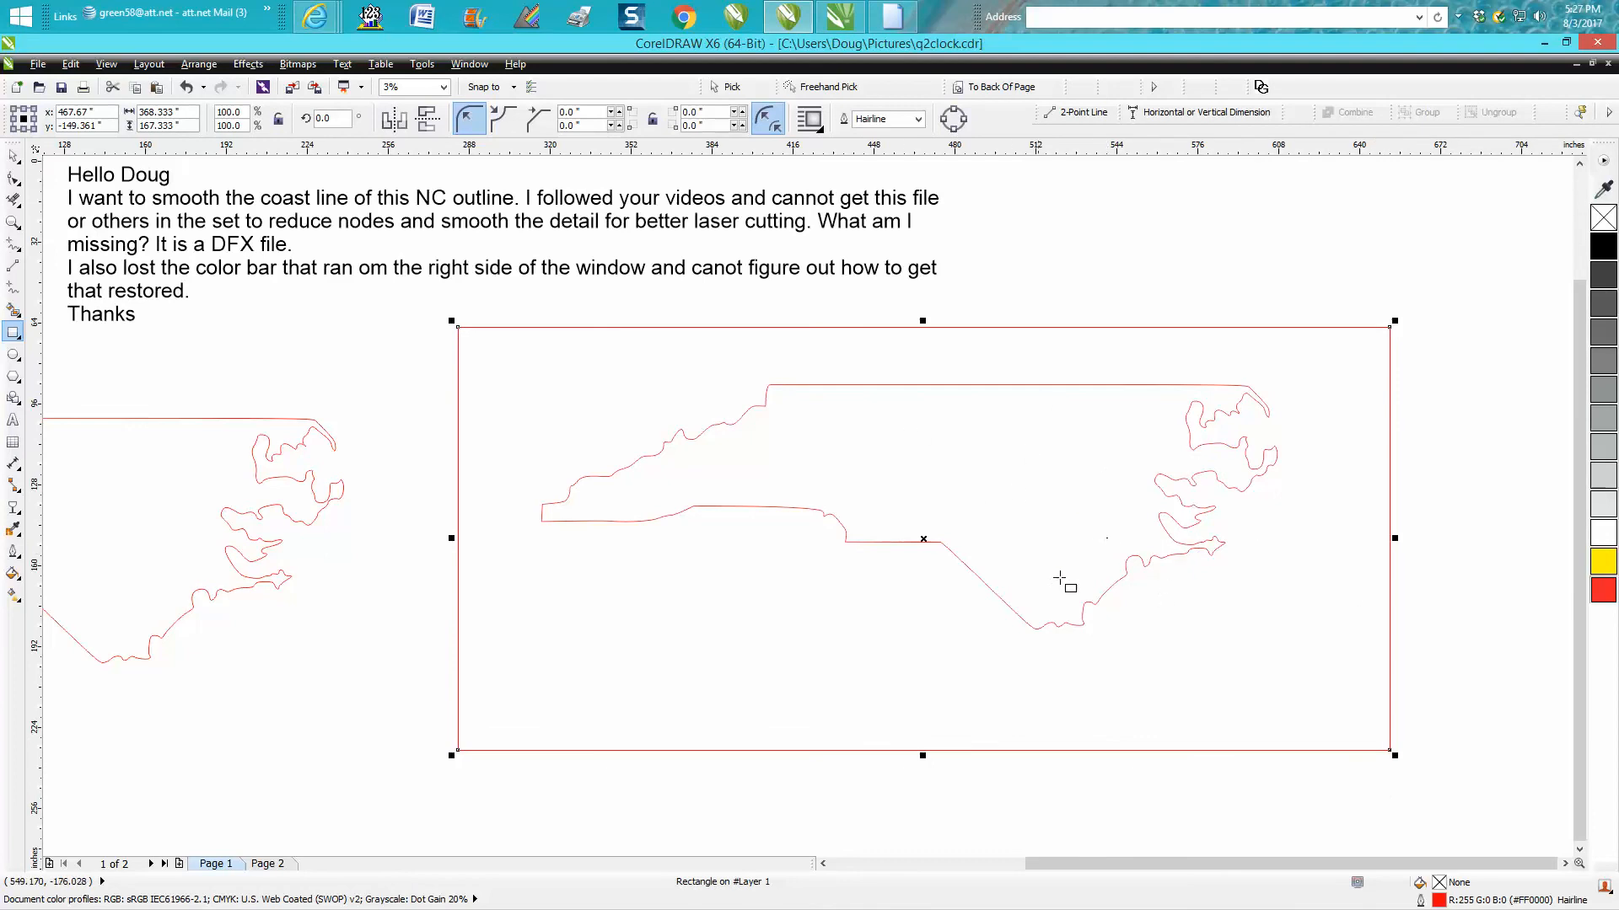
left_click(13, 156)
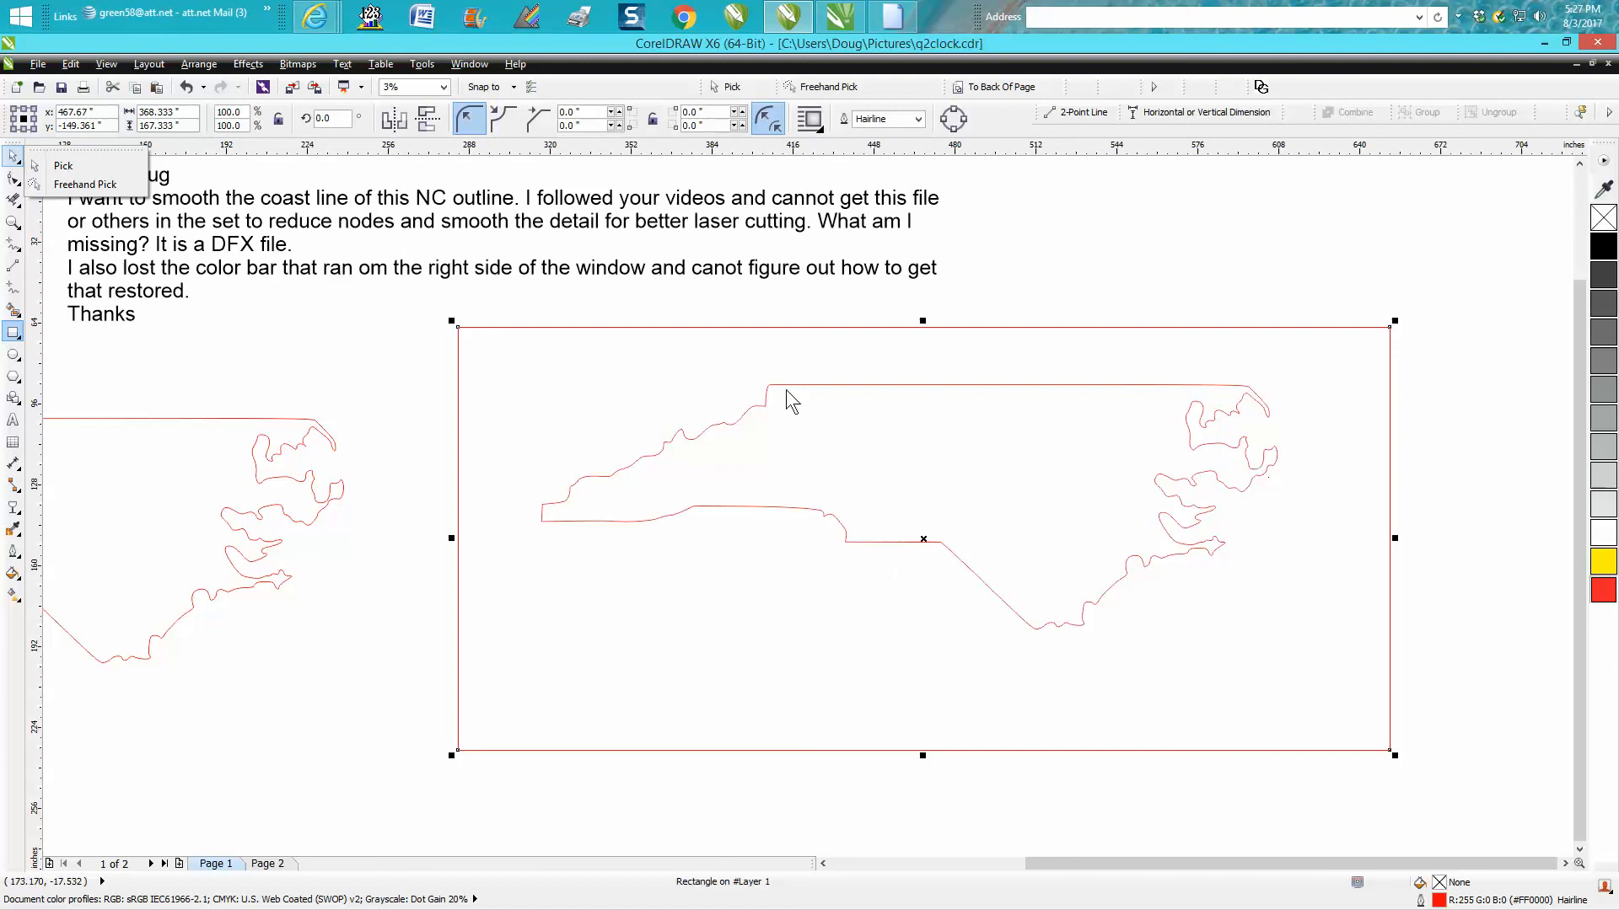
left_click(13, 250)
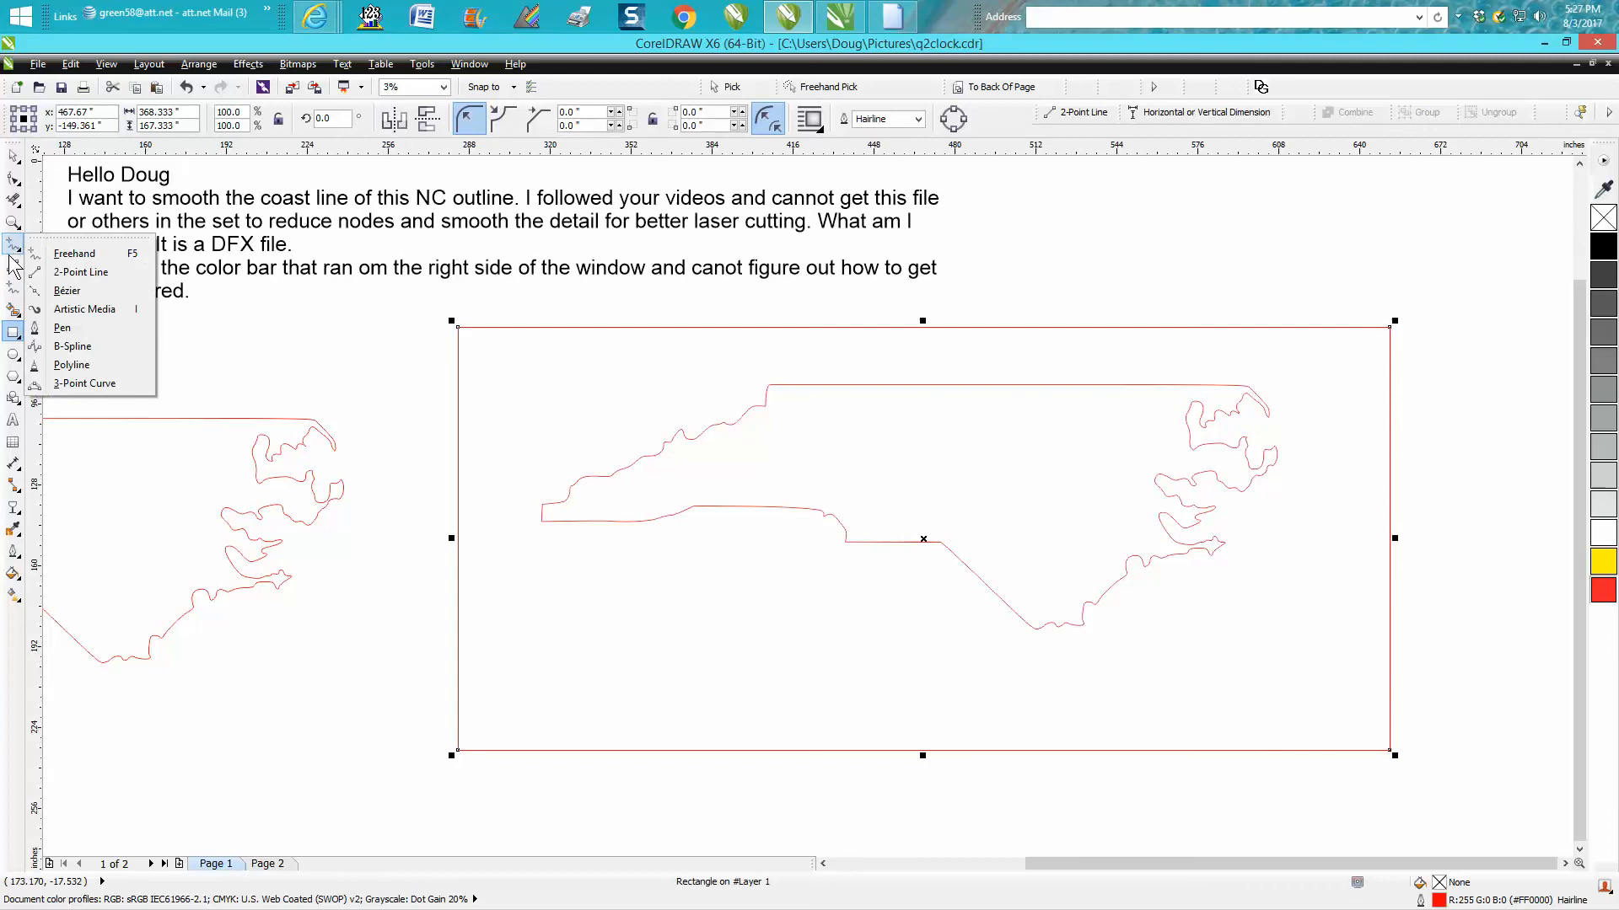
left_click(13, 310)
left_click(68, 319)
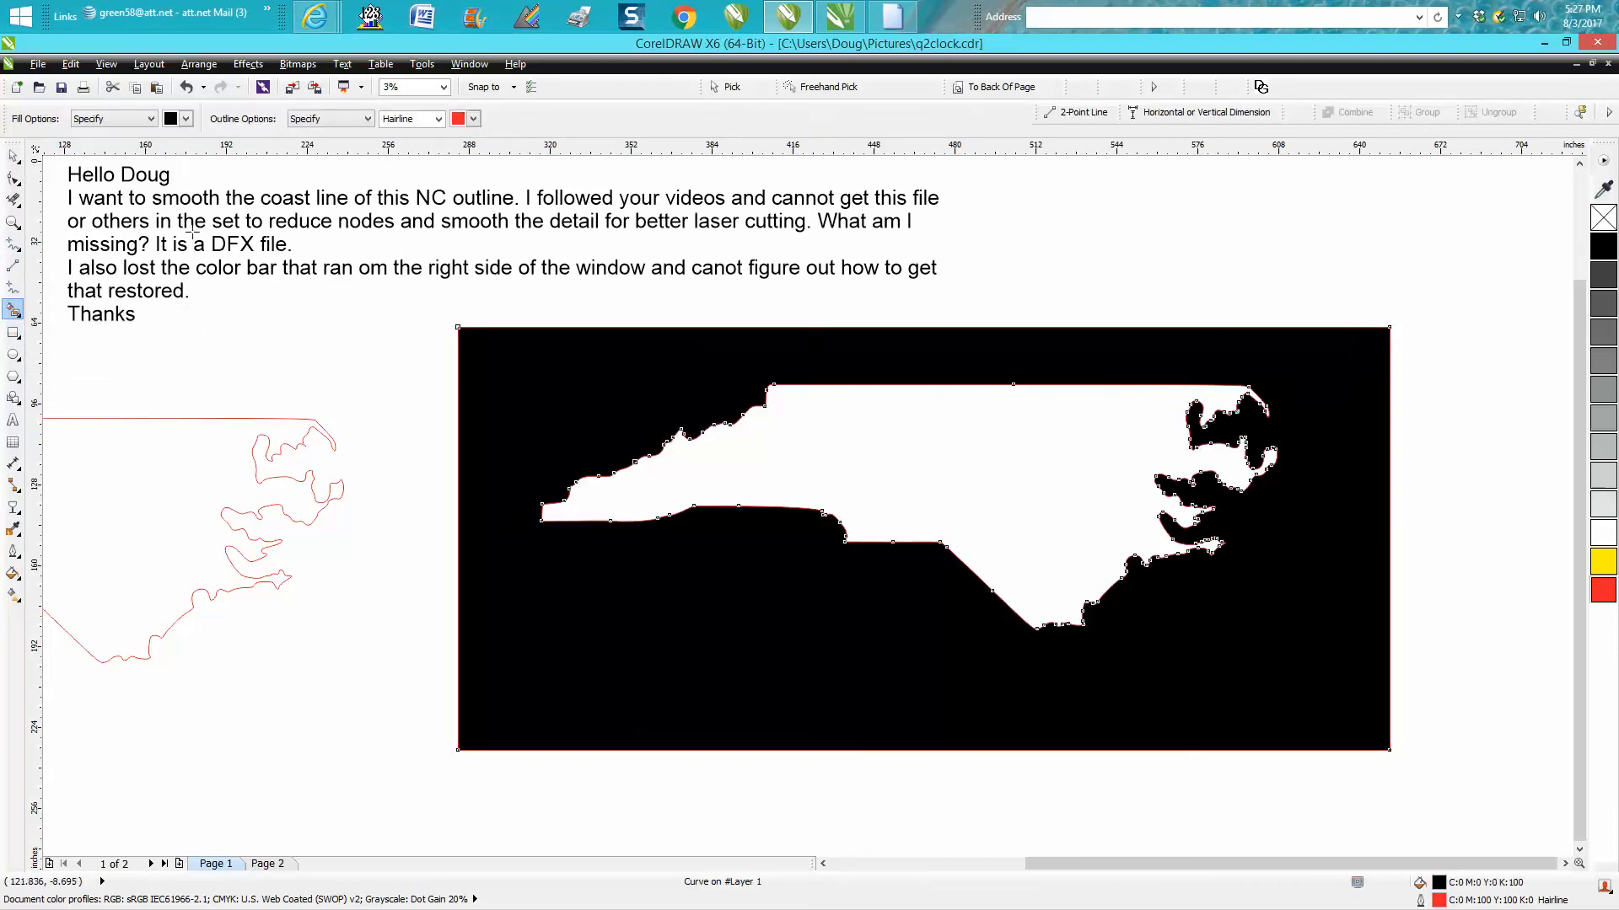
- Undo the black Smart Fill and the surrounding rectangle
left_click(13, 157)
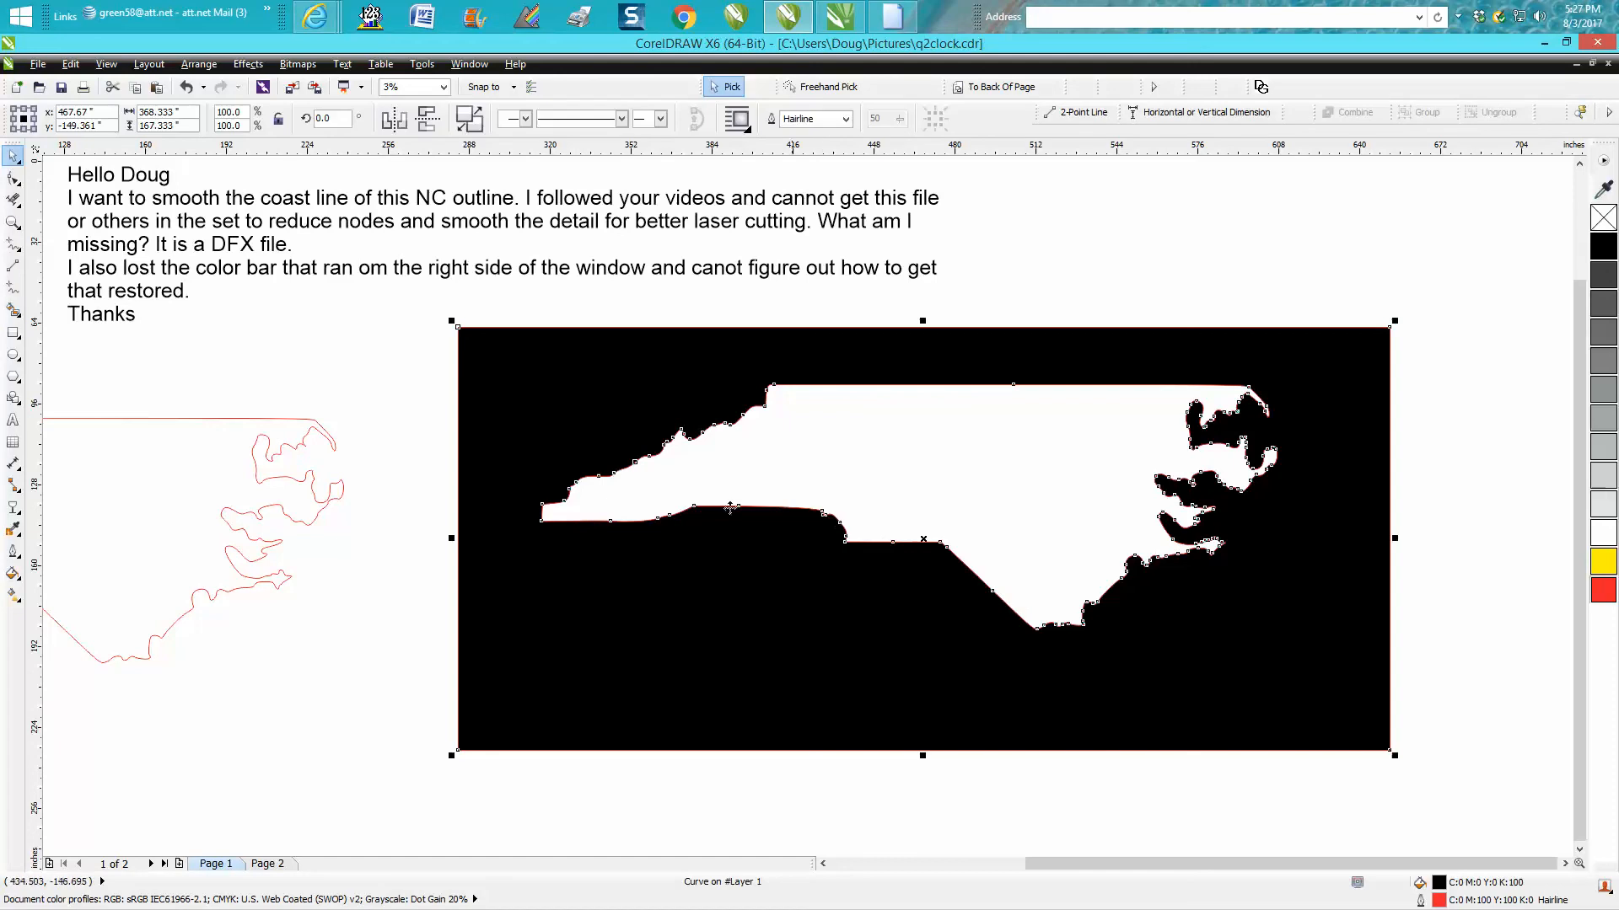
left_click(13, 222)
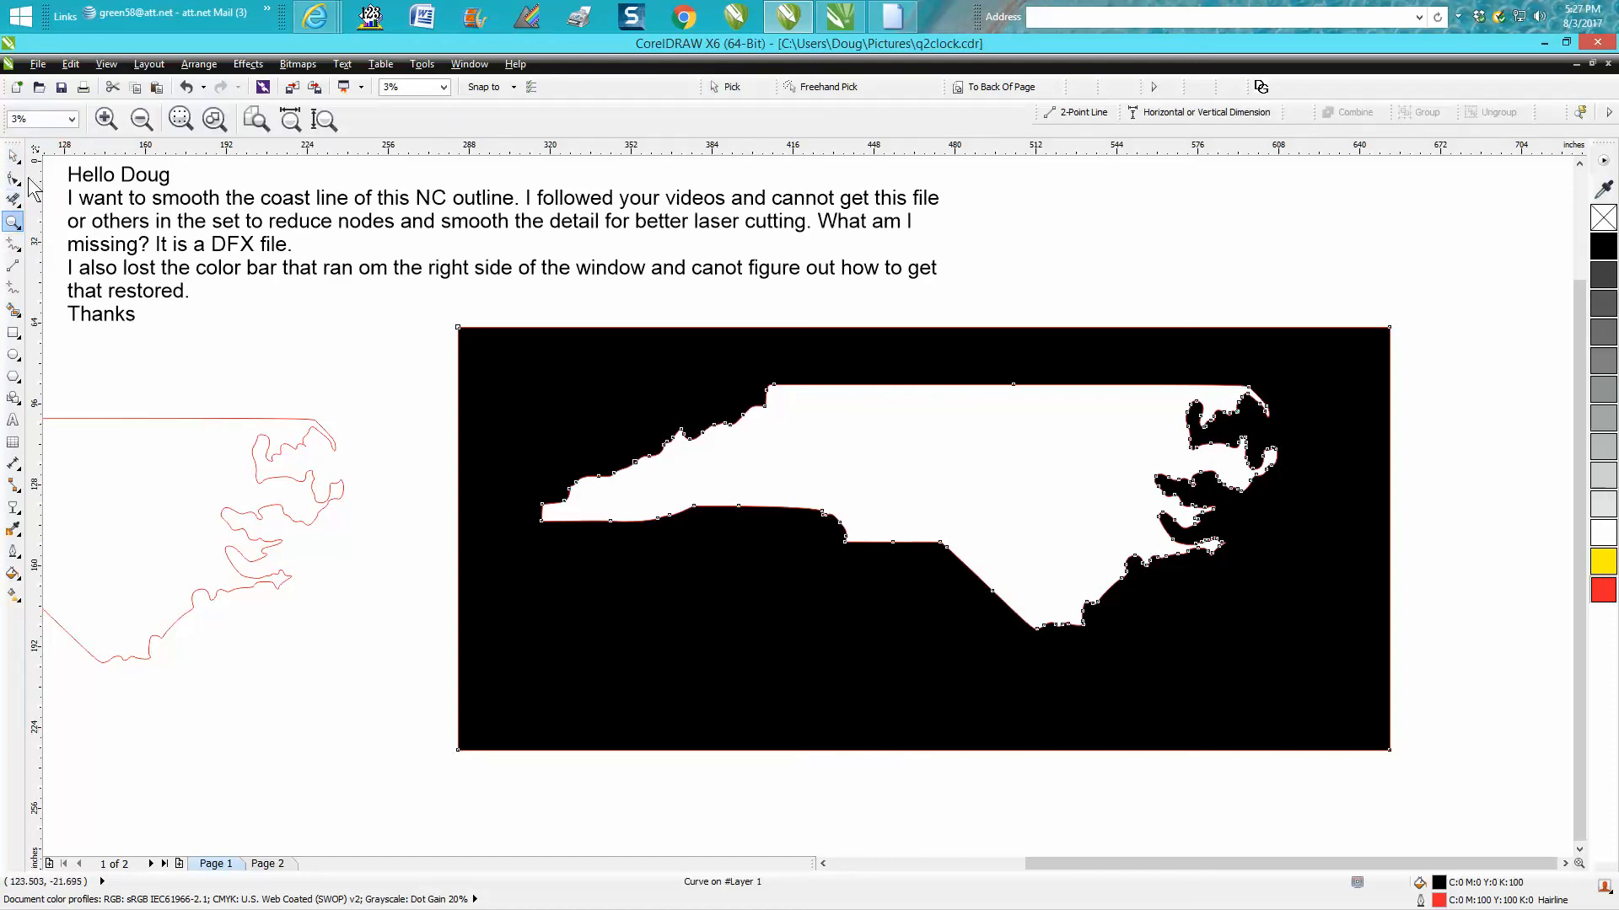
left_click(187, 87)
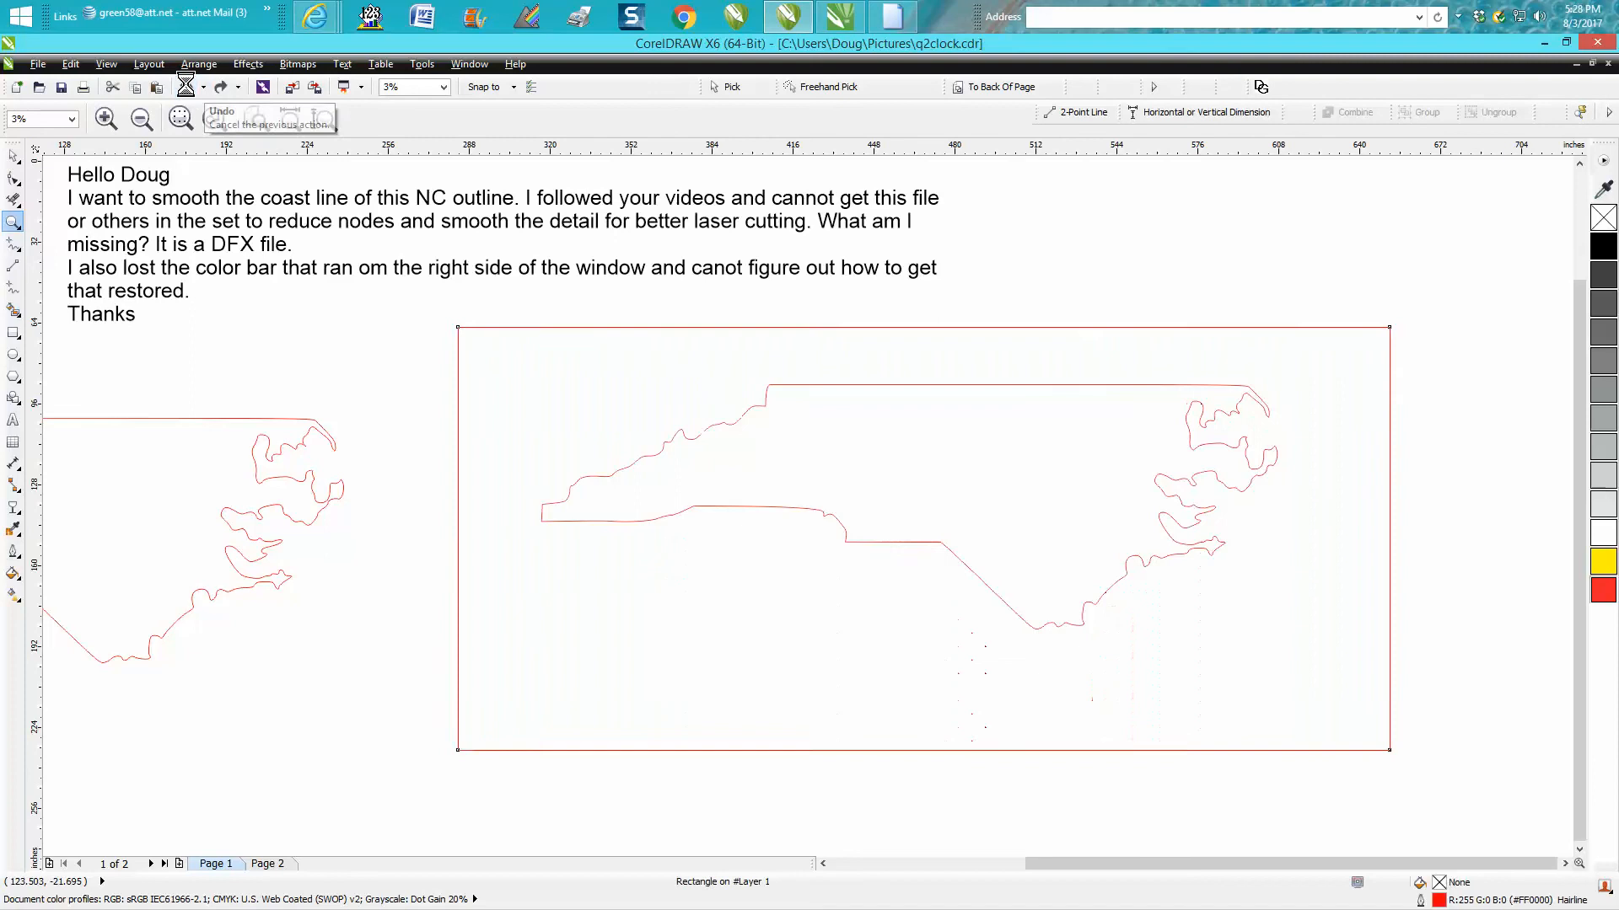
left_click(188, 87)
- Move the simplified state outline farther down below the text
scroll(938, 543, "down", 1)
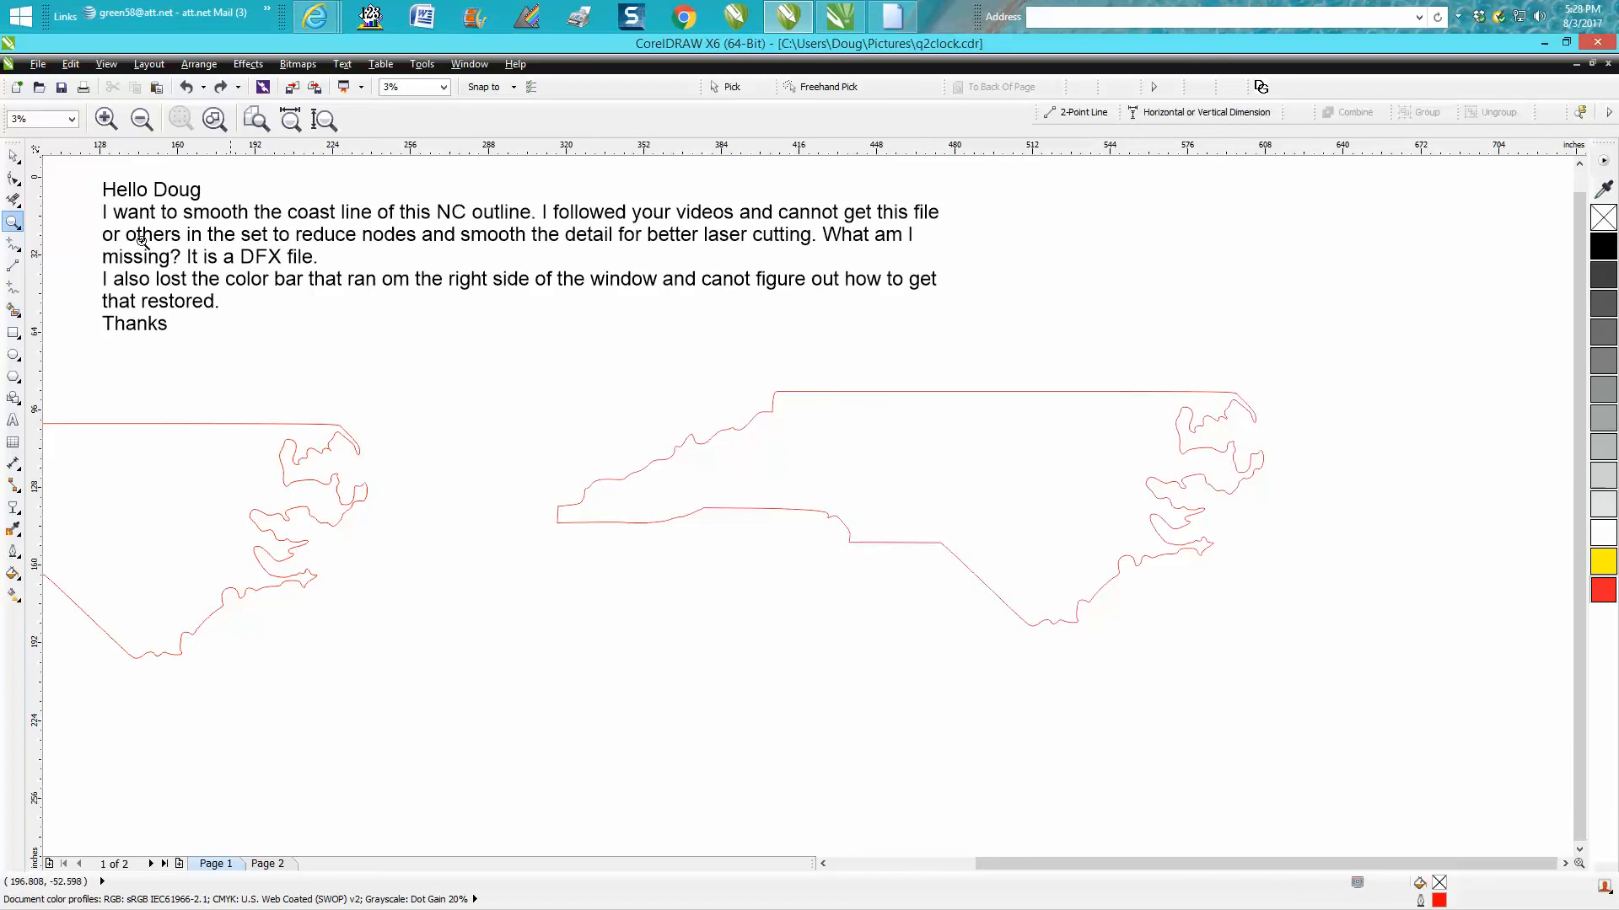
left_click(12, 156)
left_click(814, 393)
left_click_drag(912, 468, 926, 557)
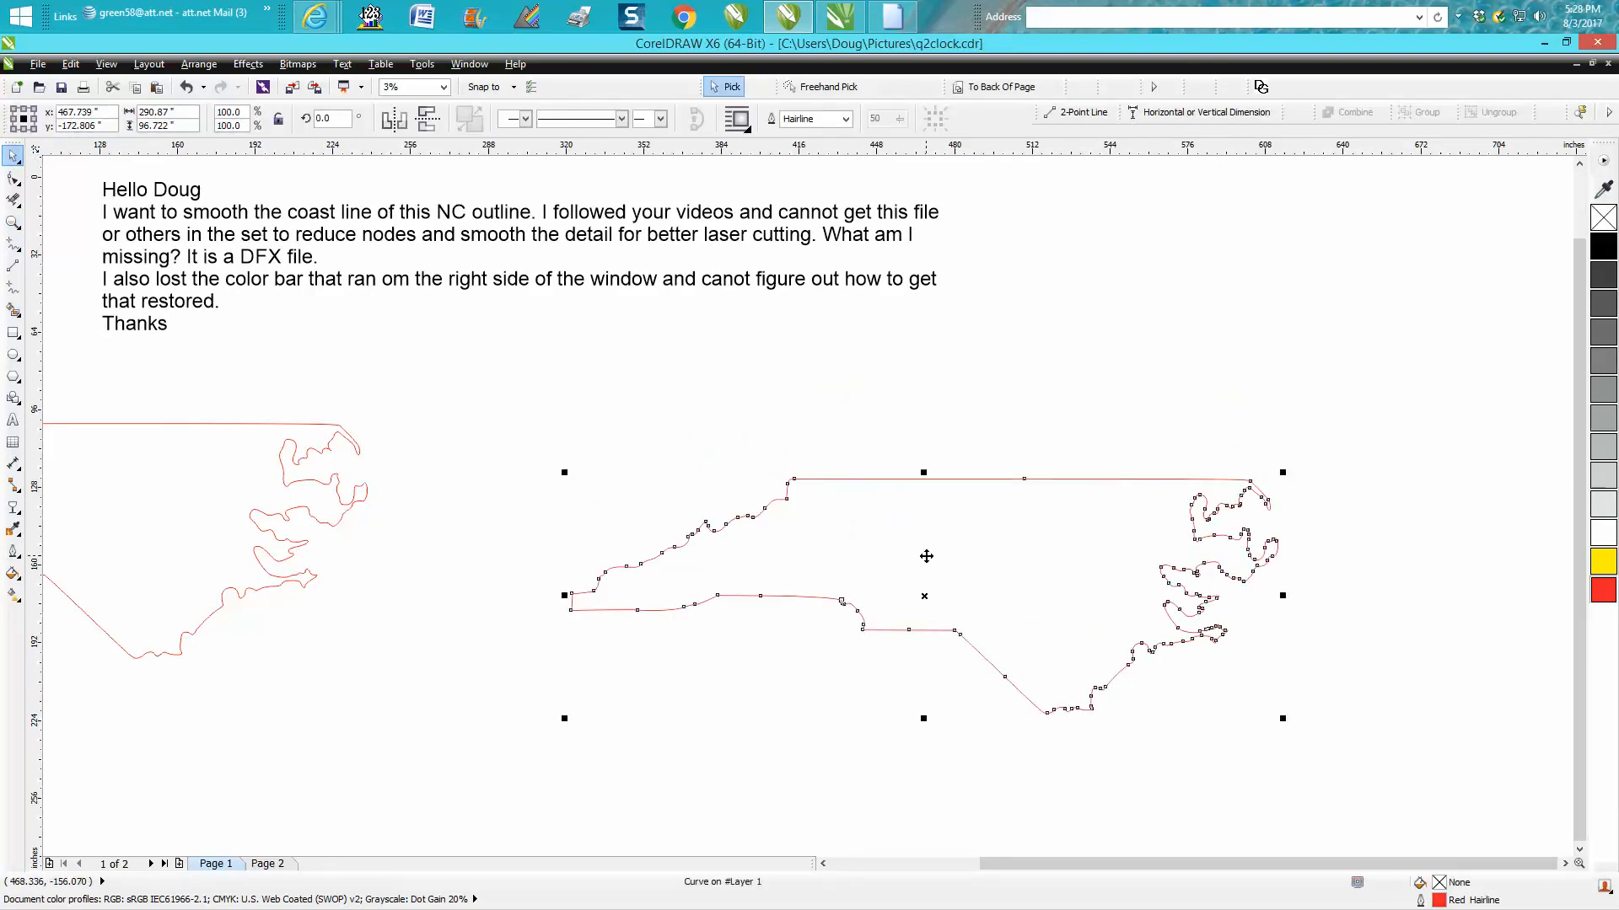
- Try pulling the middle node of the northern border upward into an arch, and undo it
left_click(13, 178)
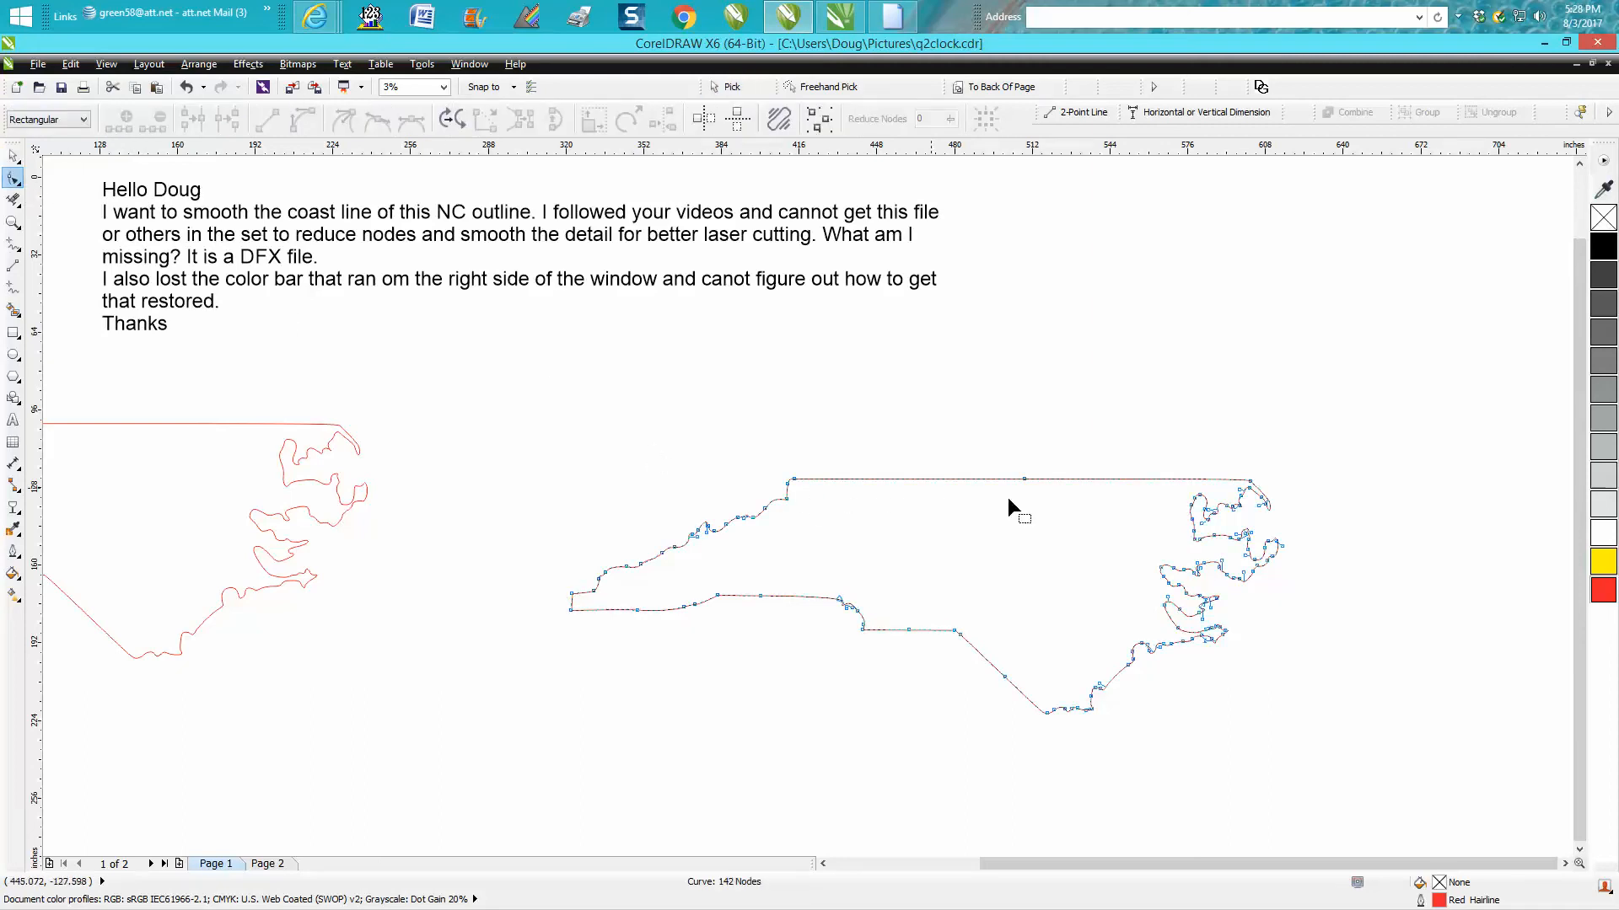
left_click_drag(1020, 487, 1064, 430)
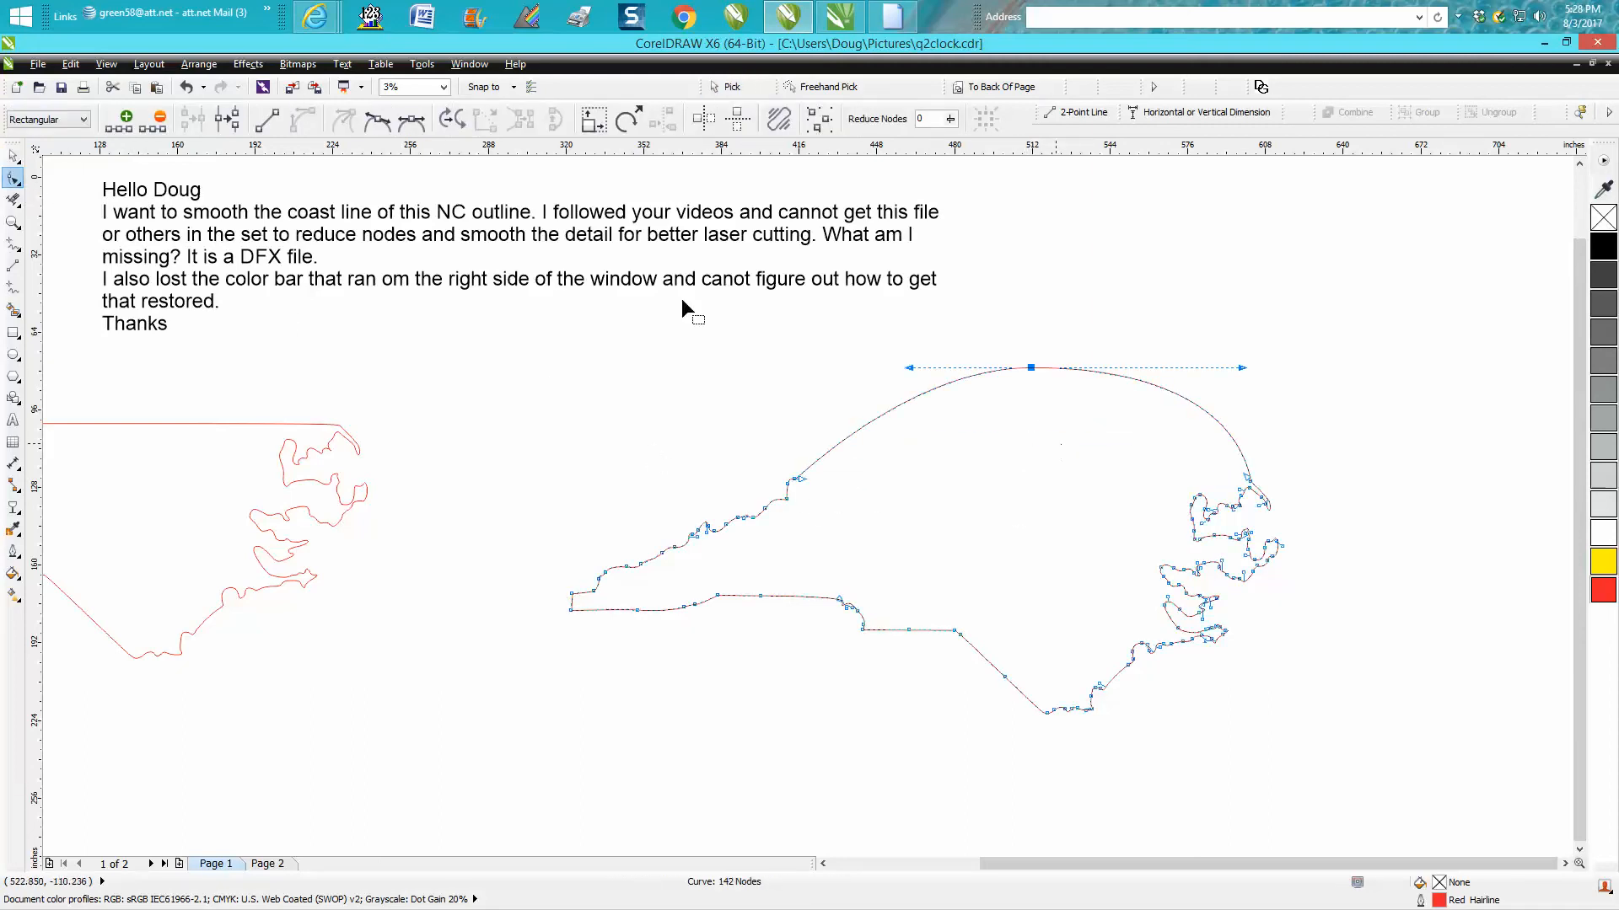
left_click(185, 87)
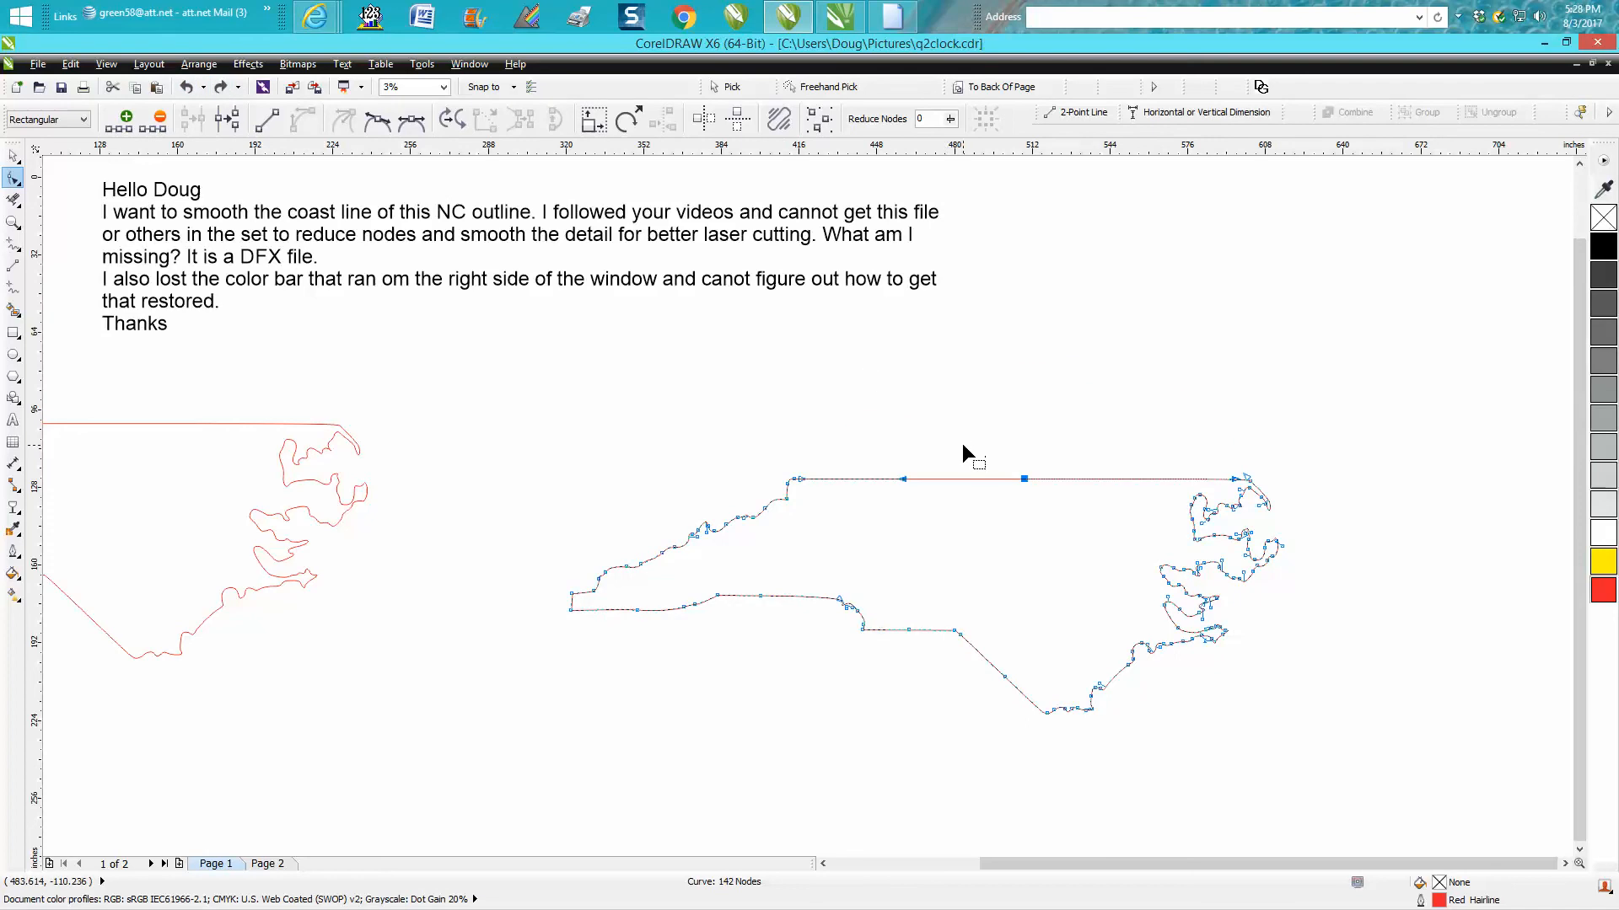